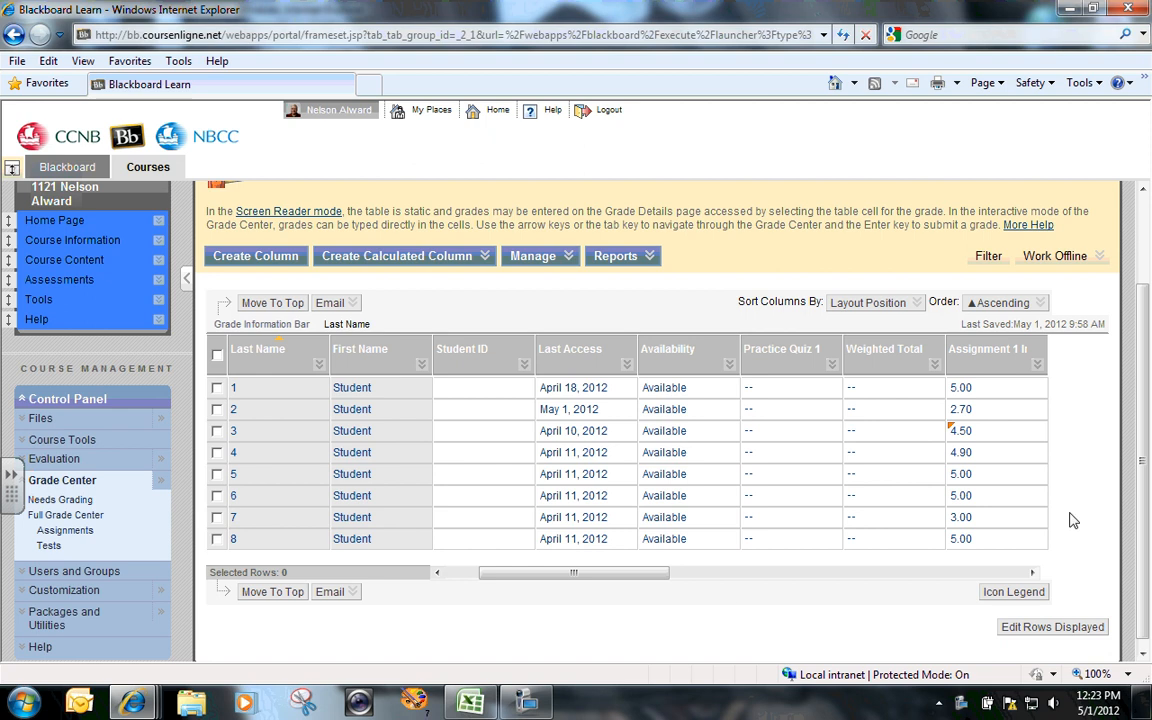
Examine all the Full Grade Center columns, from Username through to Total
{"action": "left_click_drag", "start_coordinate": [594, 578], "coordinate": [556, 577]}
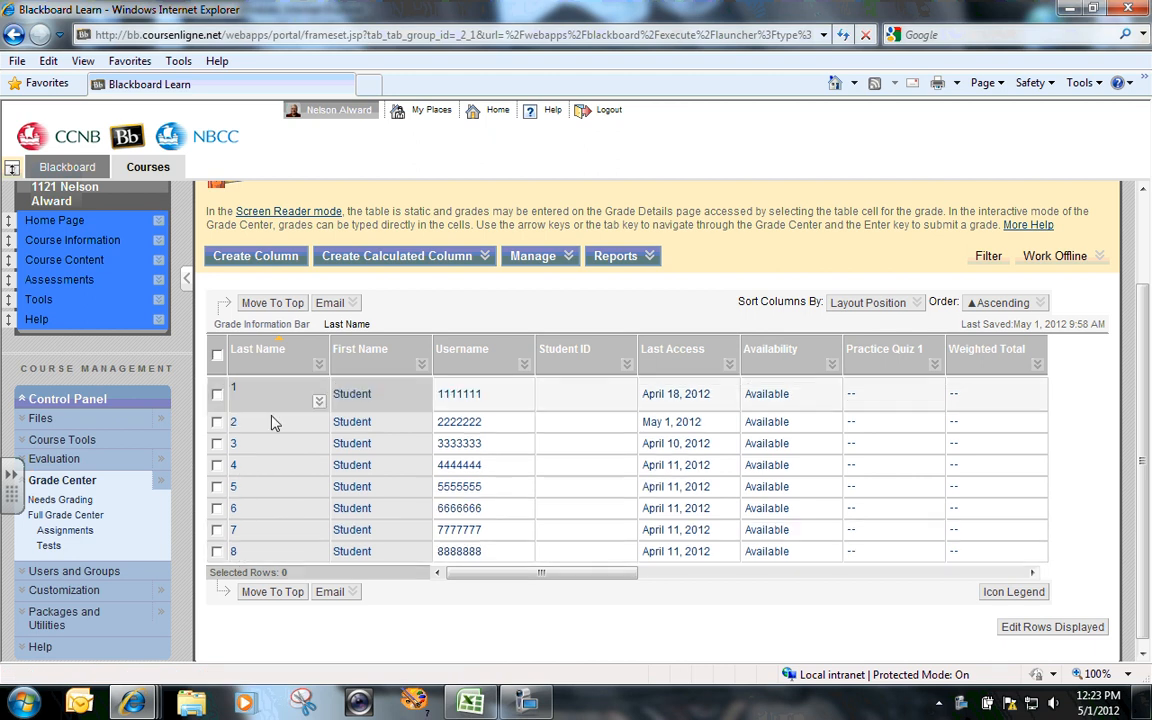
{"action": "left_click", "coordinate": [1034, 574]}
{"action": "left_click", "coordinate": [1034, 574]}
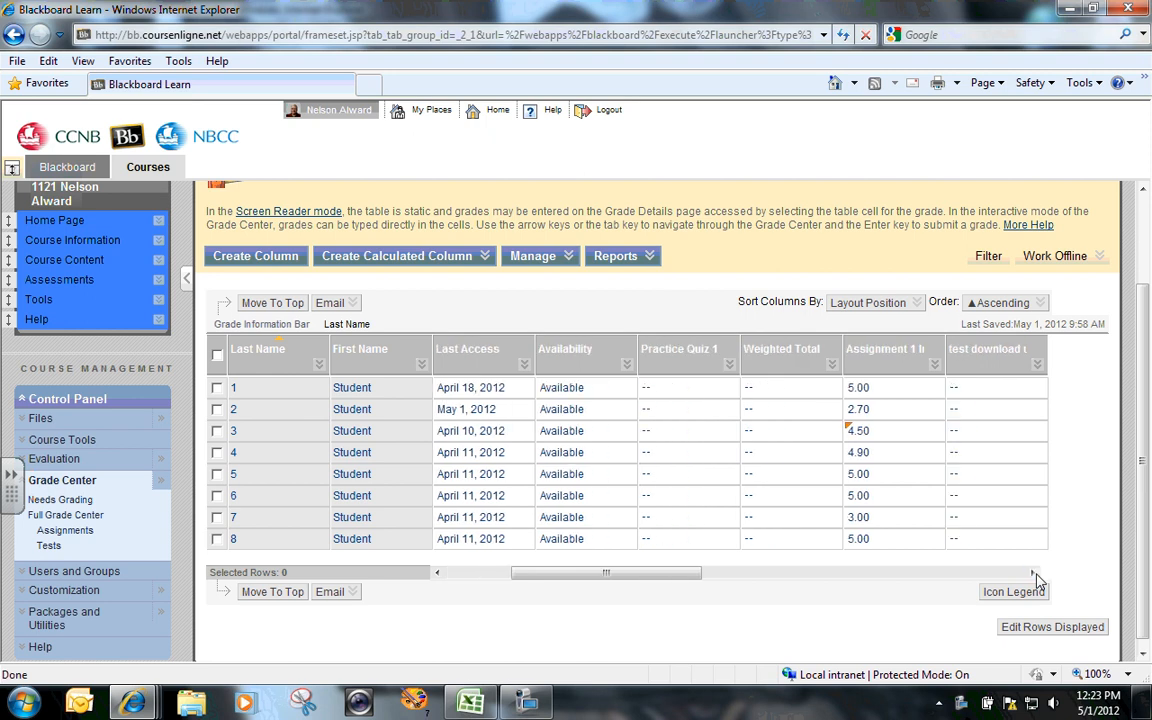
{"action": "left_click", "coordinate": [1034, 574]}
{"action": "left_click", "coordinate": [1034, 574]}
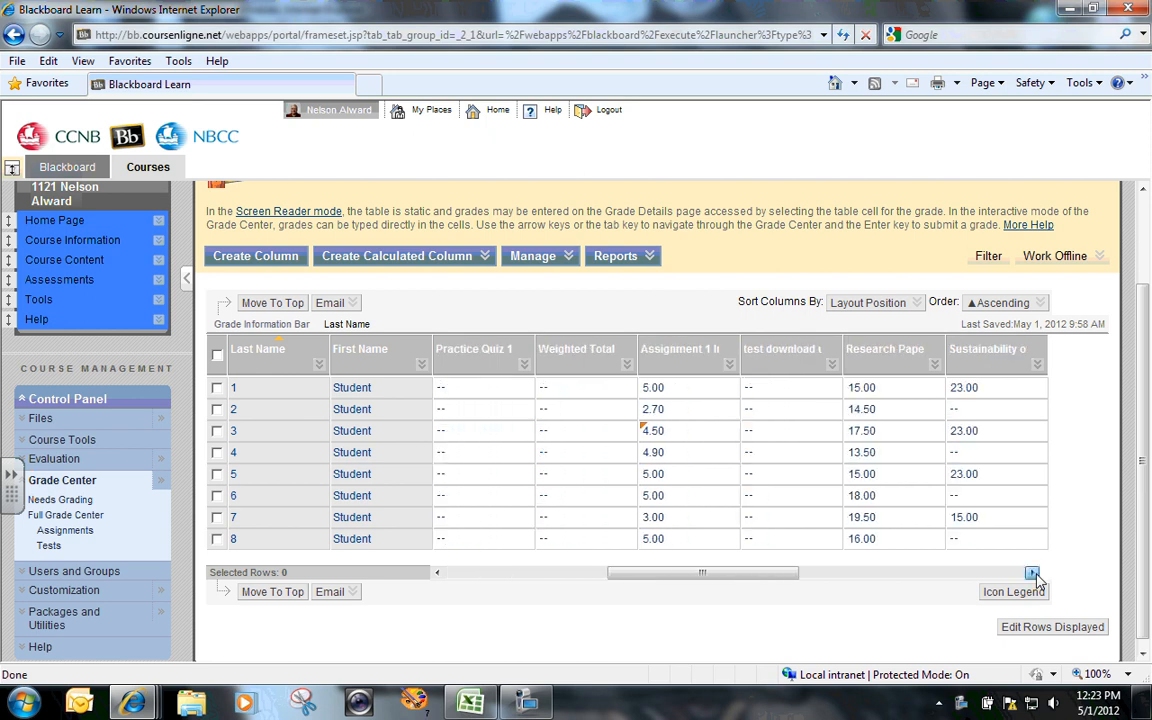
{"action": "left_click", "coordinate": [1034, 574]}
{"action": "left_click", "coordinate": [1034, 574]}
{"action": "left_click", "coordinate": [1034, 574]}
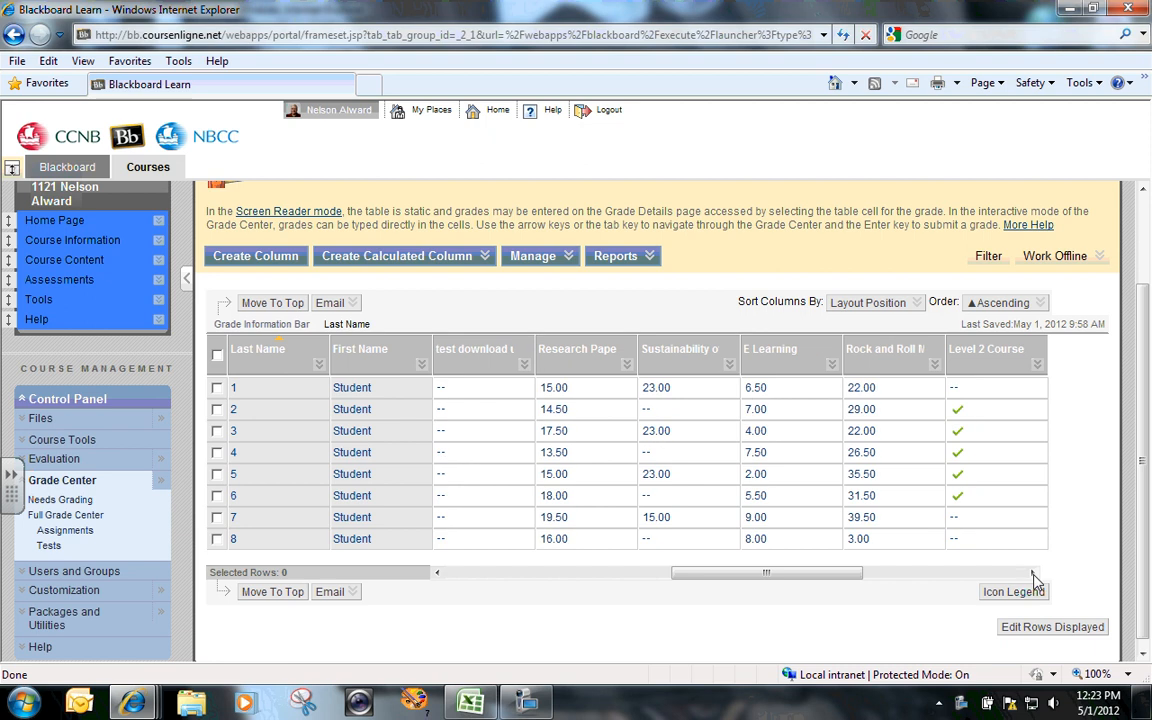
{"action": "left_click", "coordinate": [1034, 574]}
{"action": "left_click", "coordinate": [1034, 574]}
{"action": "left_click", "coordinate": [1034, 574]}
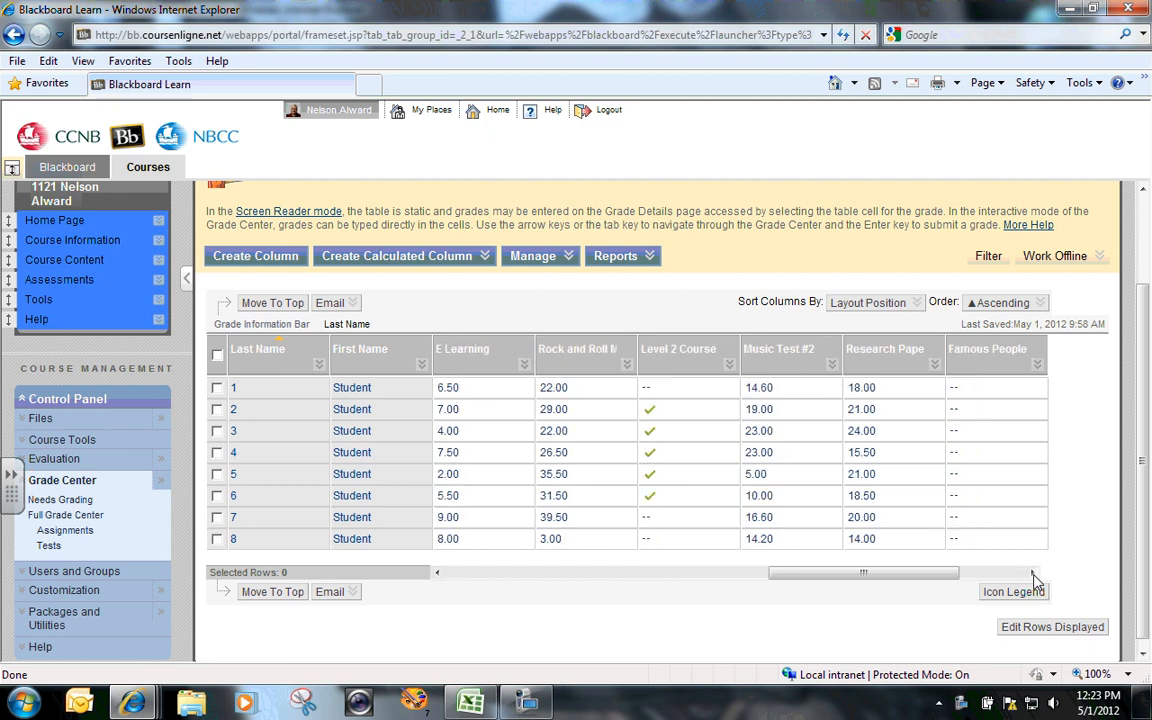
{"action": "left_click", "coordinate": [1034, 574]}
{"action": "left_click", "coordinate": [1034, 574]}
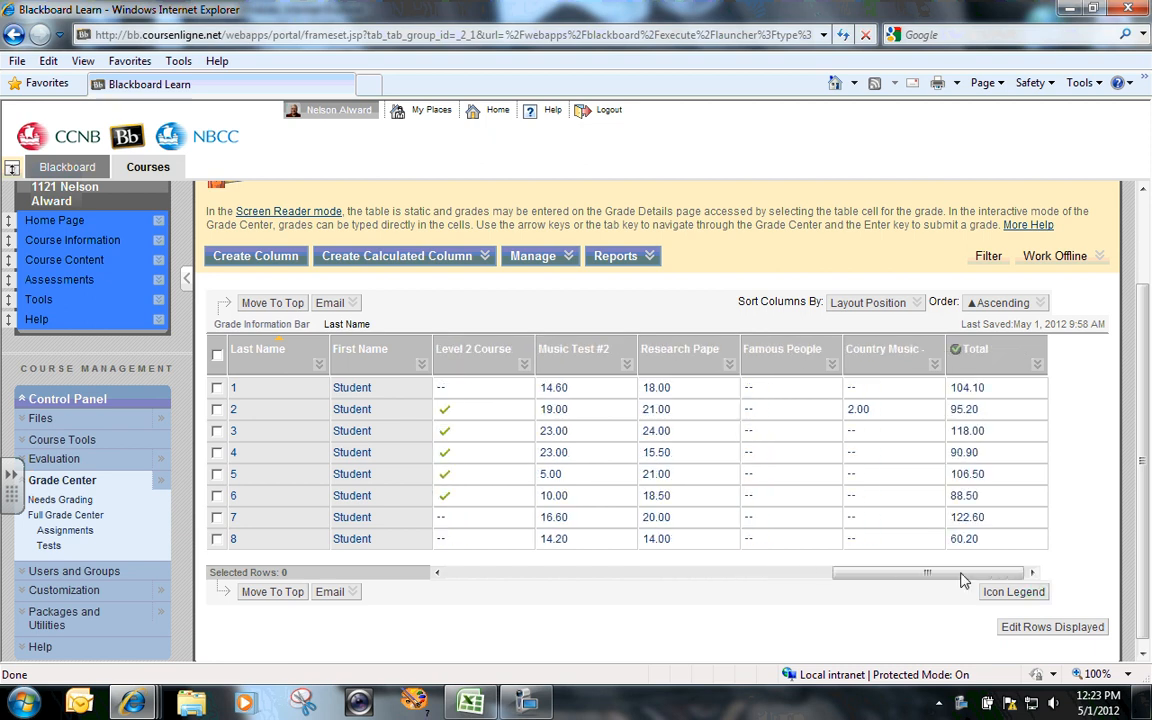
{"action": "left_click_drag", "start_coordinate": [964, 578], "coordinate": [577, 577]}
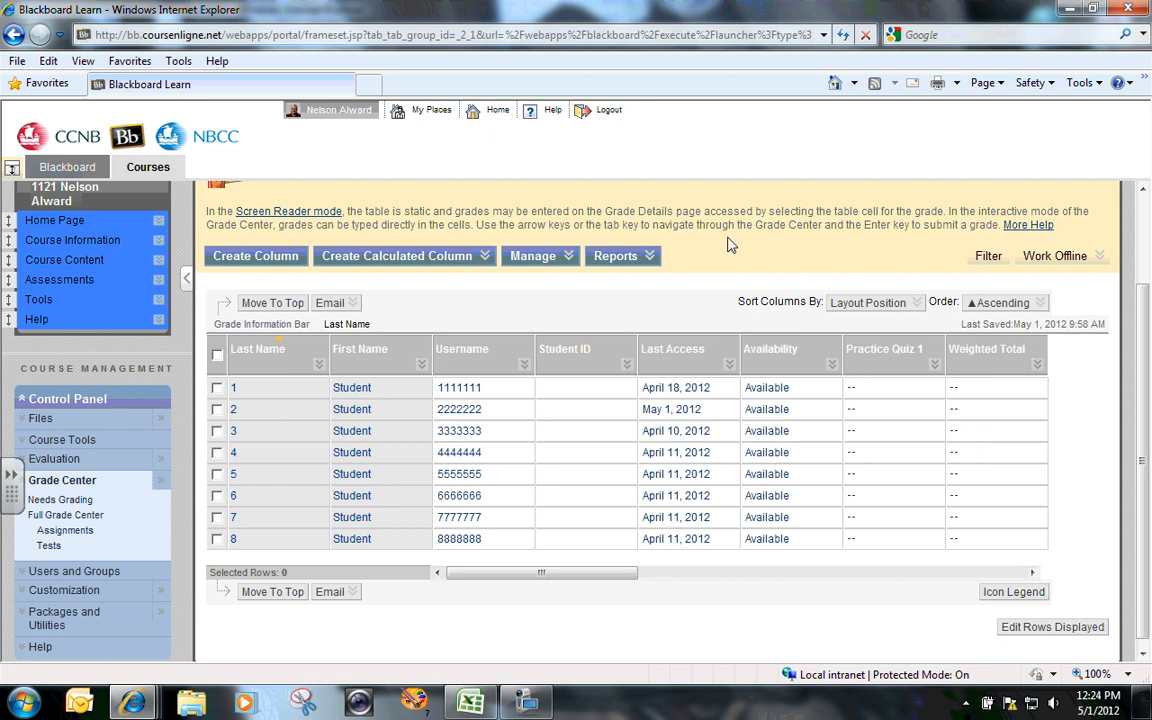
Hide the Username and Student ID columns in the Full Grade Center
{"action": "left_click", "coordinate": [523, 366]}
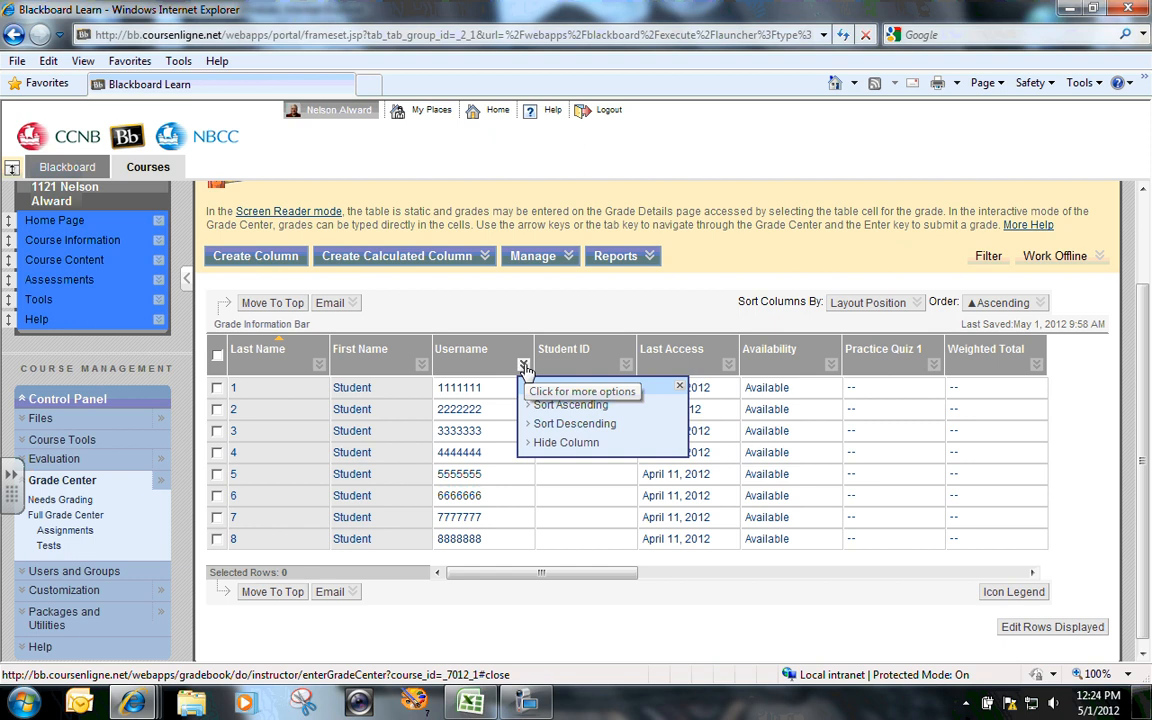
{"action": "left_click", "coordinate": [555, 448]}
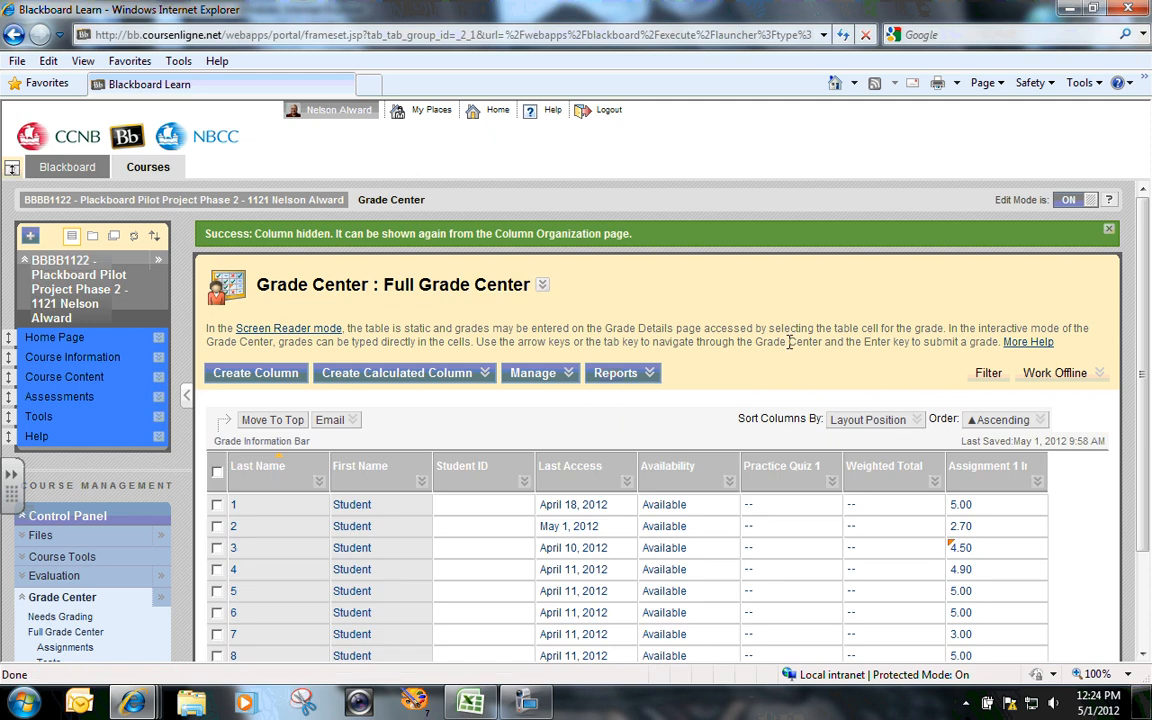
{"action": "left_click", "coordinate": [523, 482]}
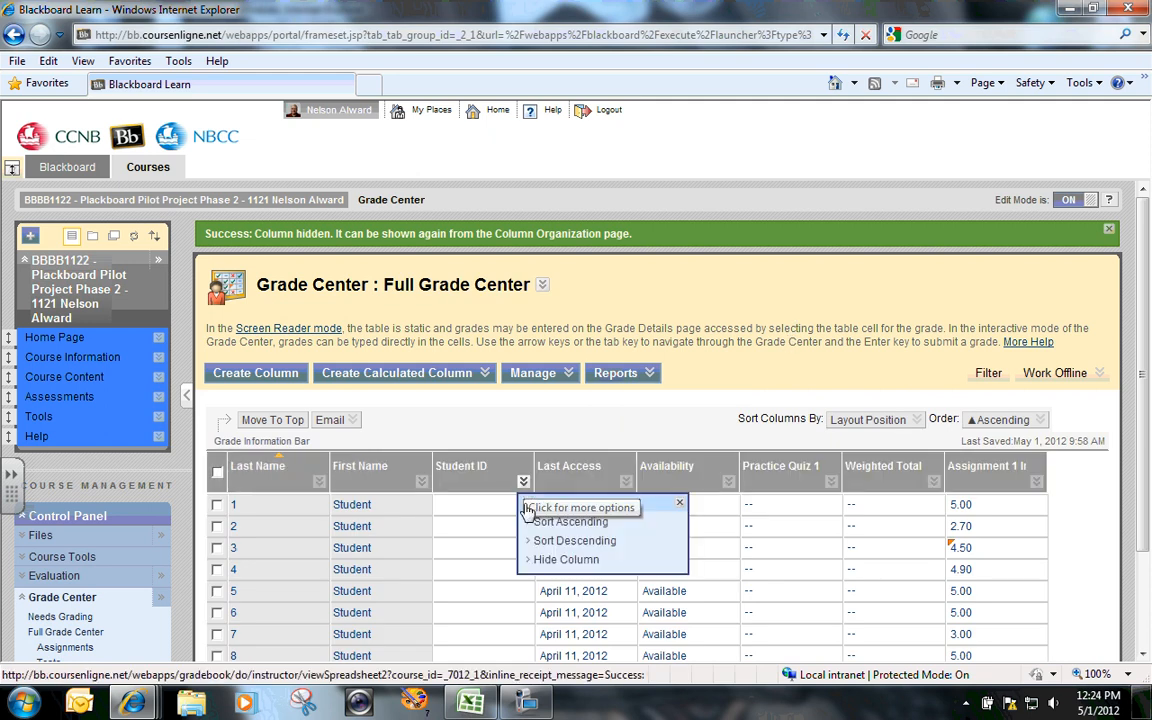
{"action": "left_click", "coordinate": [556, 560]}
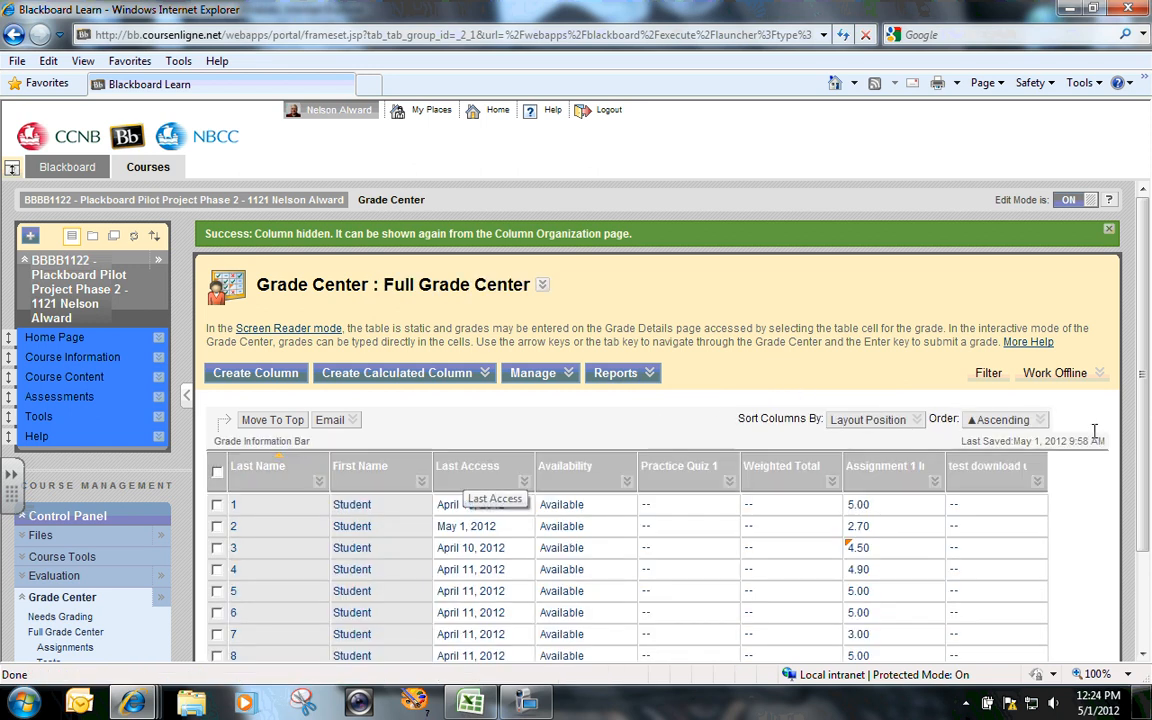
Hide the Last Access and Availability columns in the Full Grade Center
{"action": "scroll", "coordinate": [880, 457], "scroll_direction": "down", "scroll_amount": 2}
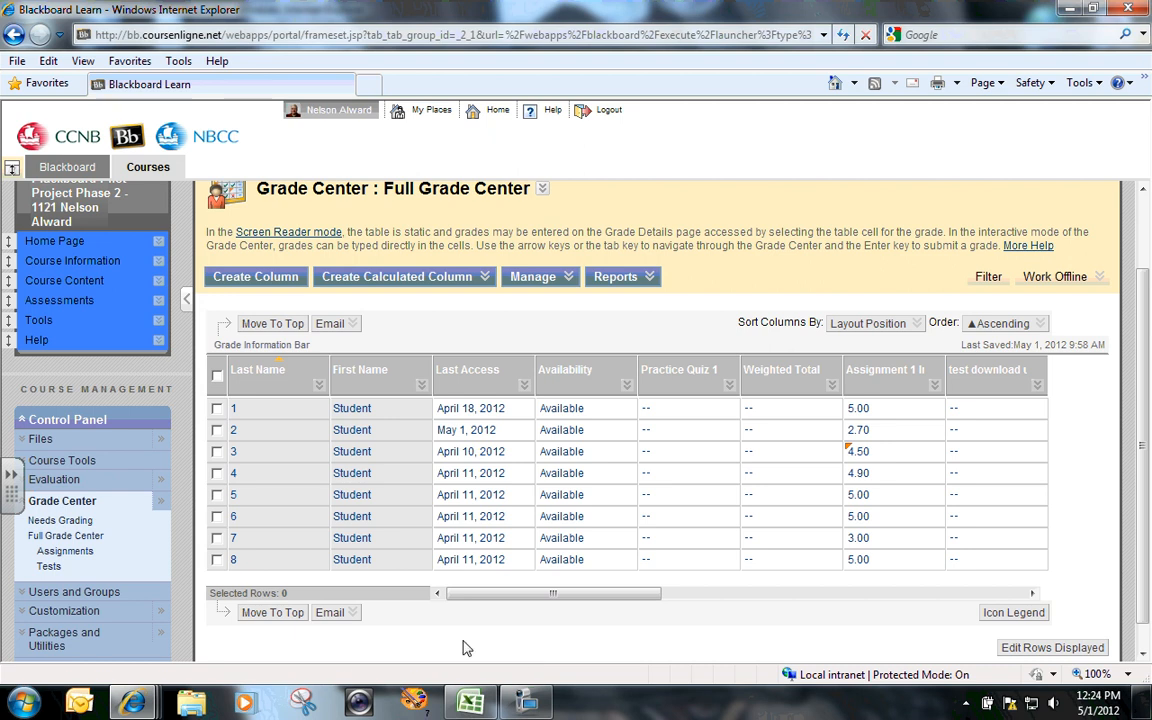
{"action": "left_click", "coordinate": [524, 388]}
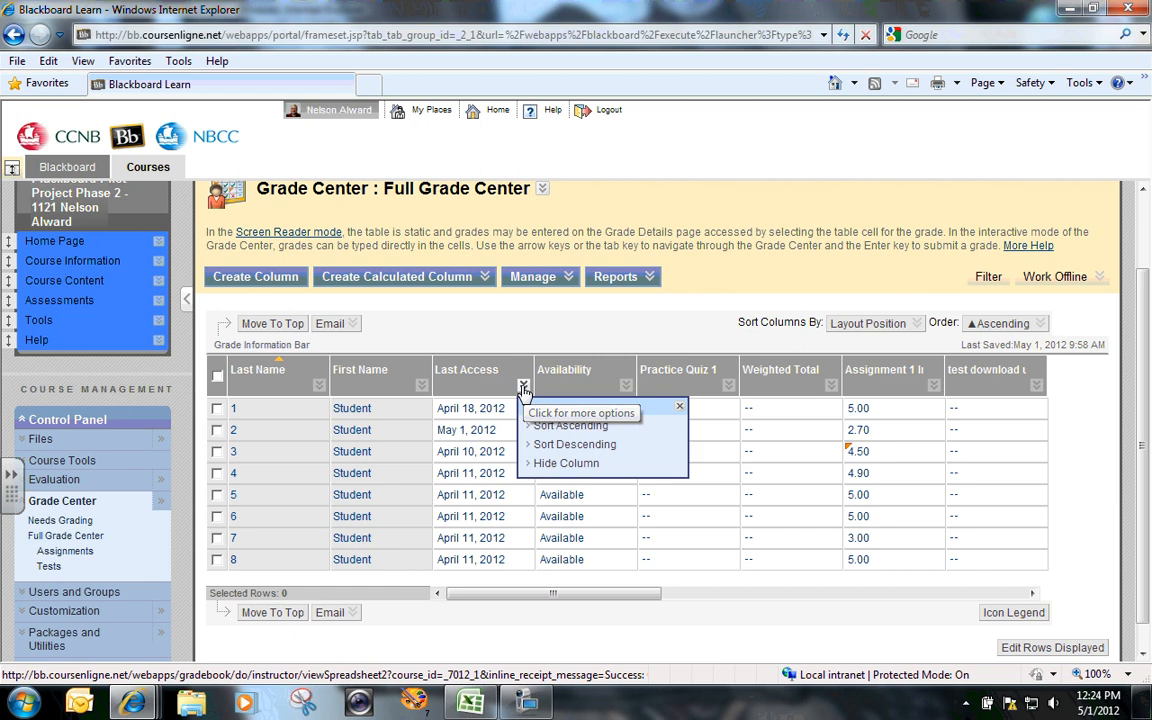
{"action": "left_click", "coordinate": [558, 470]}
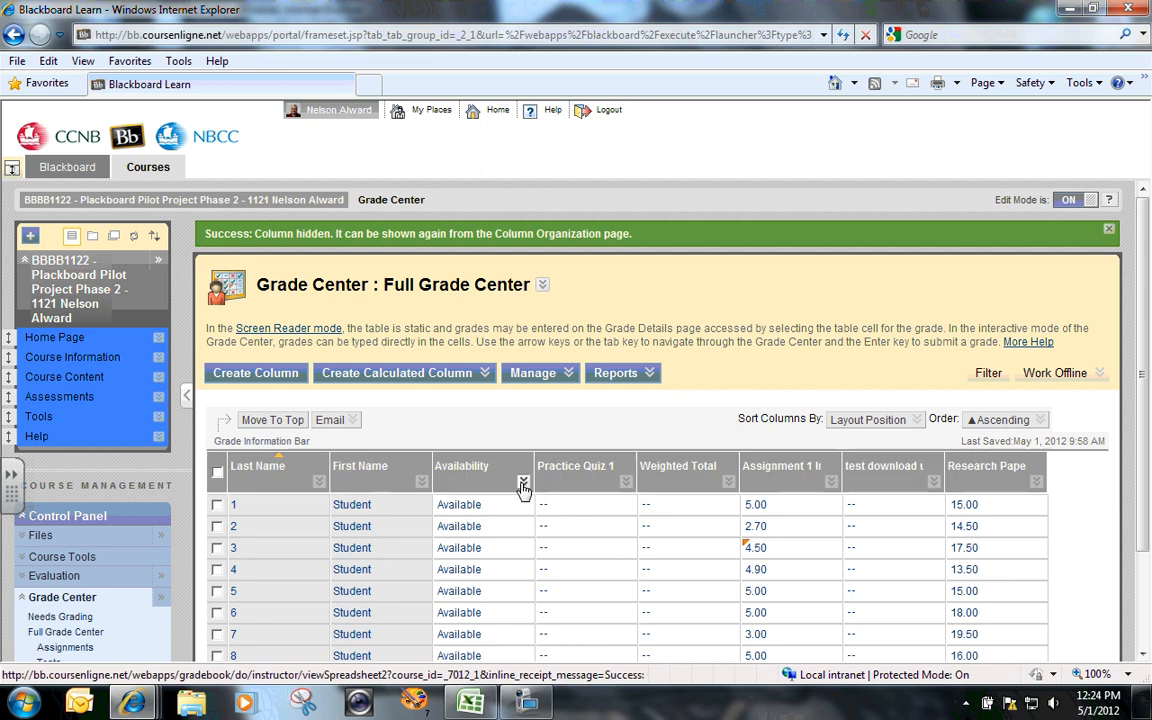
{"action": "left_click", "coordinate": [523, 485]}
{"action": "left_click", "coordinate": [591, 584]}
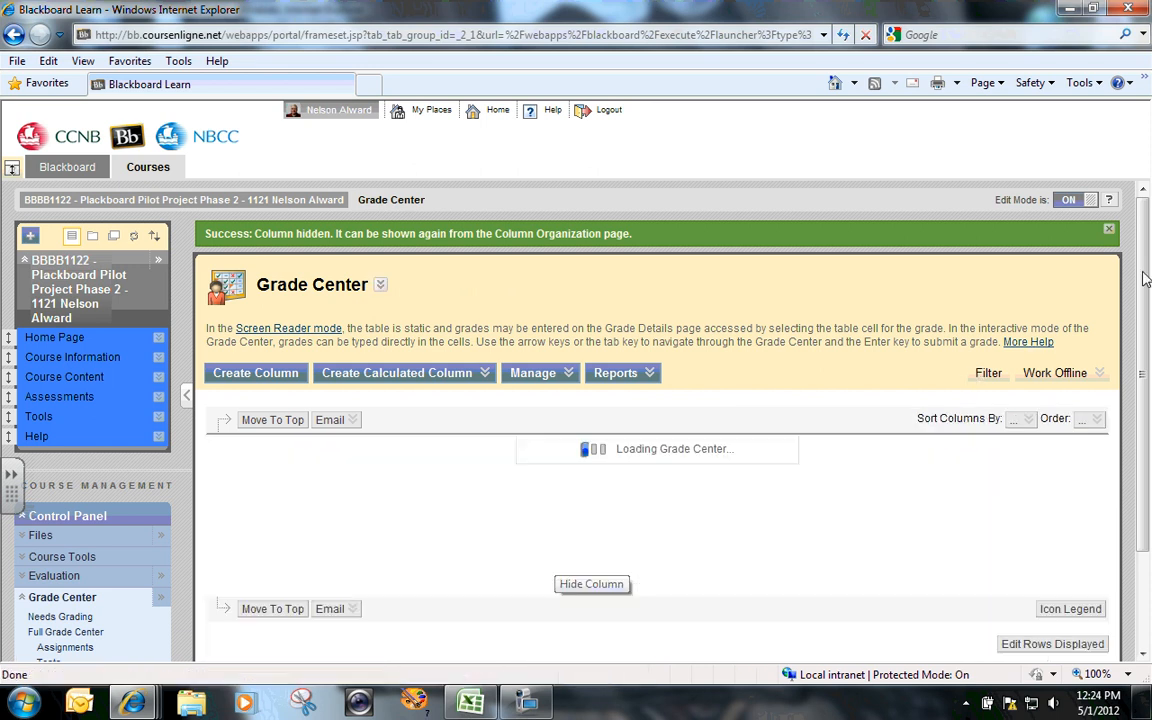
Hide the Practice Quiz 1 column in the Full Grade Center
{"action": "scroll", "coordinate": [1061, 382], "scroll_direction": "down", "scroll_amount": 2}
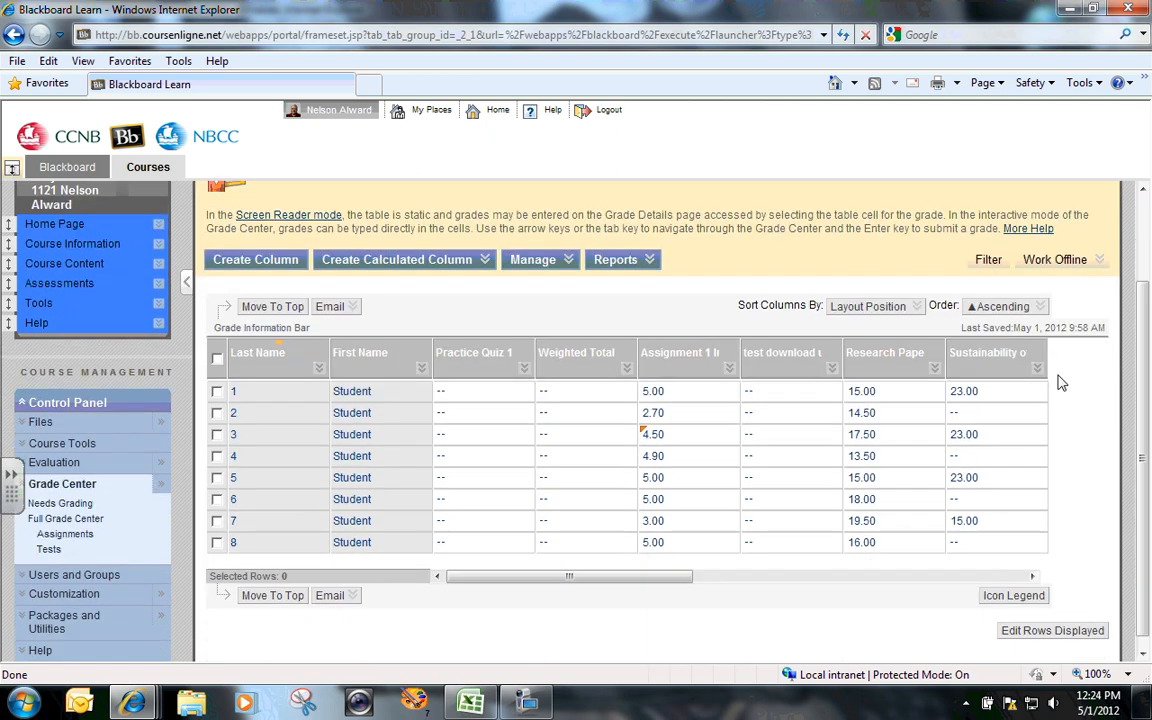
{"action": "left_click", "coordinate": [523, 368]}
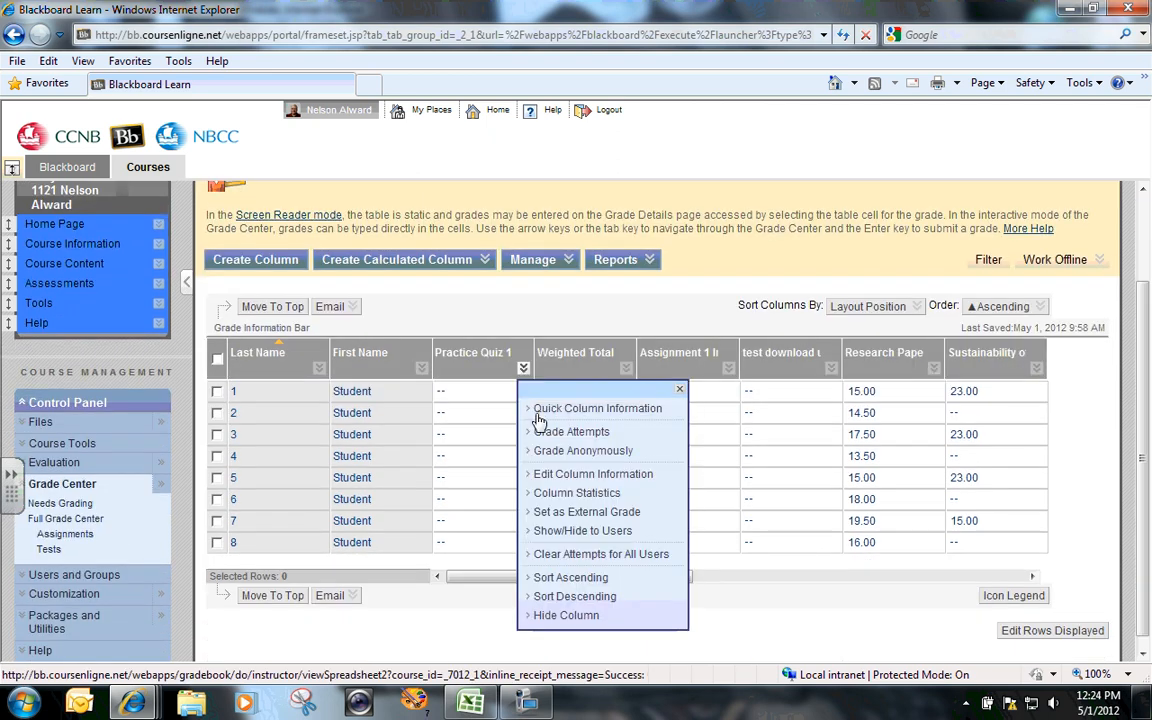
{"action": "left_click", "coordinate": [569, 618]}
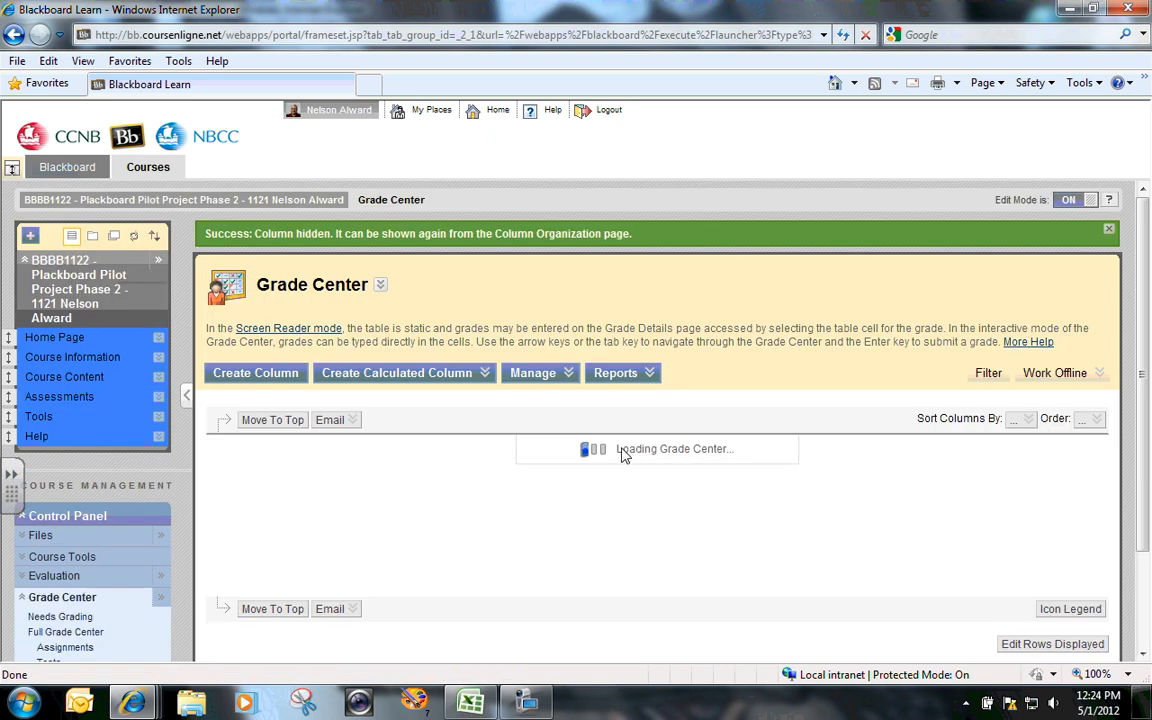
Delete the Weighted Total column from the Full Grade Center and confirm its permanent removal
{"action": "left_click", "coordinate": [523, 482]}
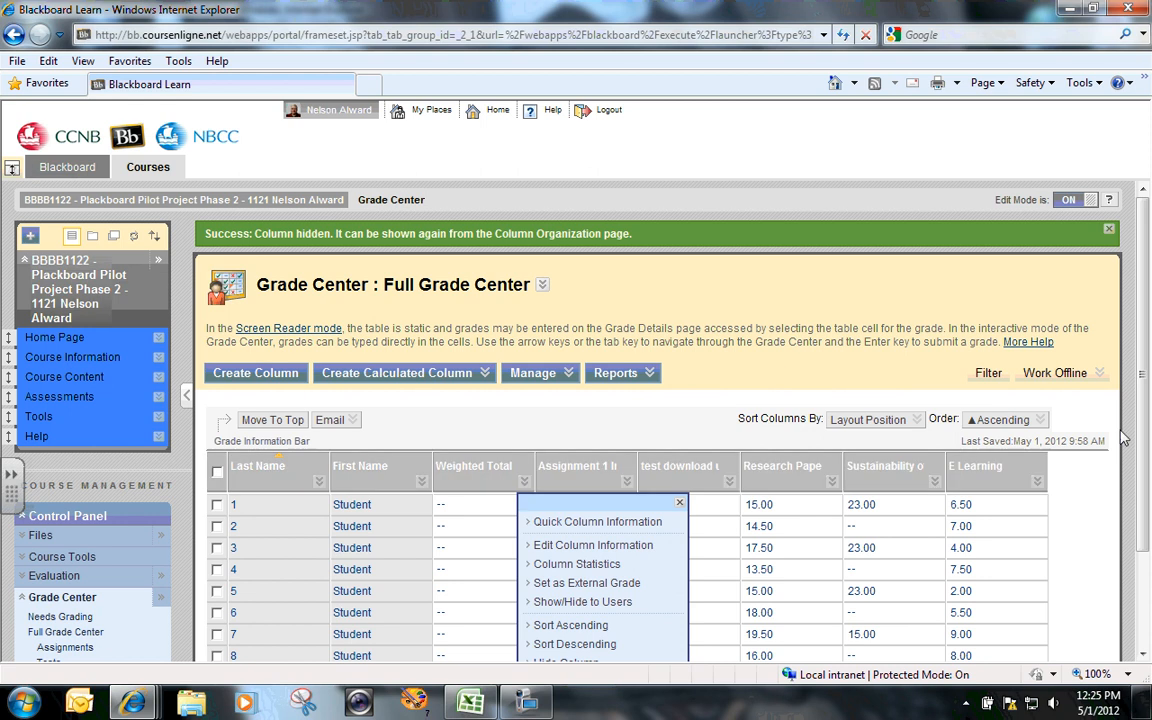
{"action": "scroll", "coordinate": [1123, 438], "scroll_direction": "down", "scroll_amount": 3}
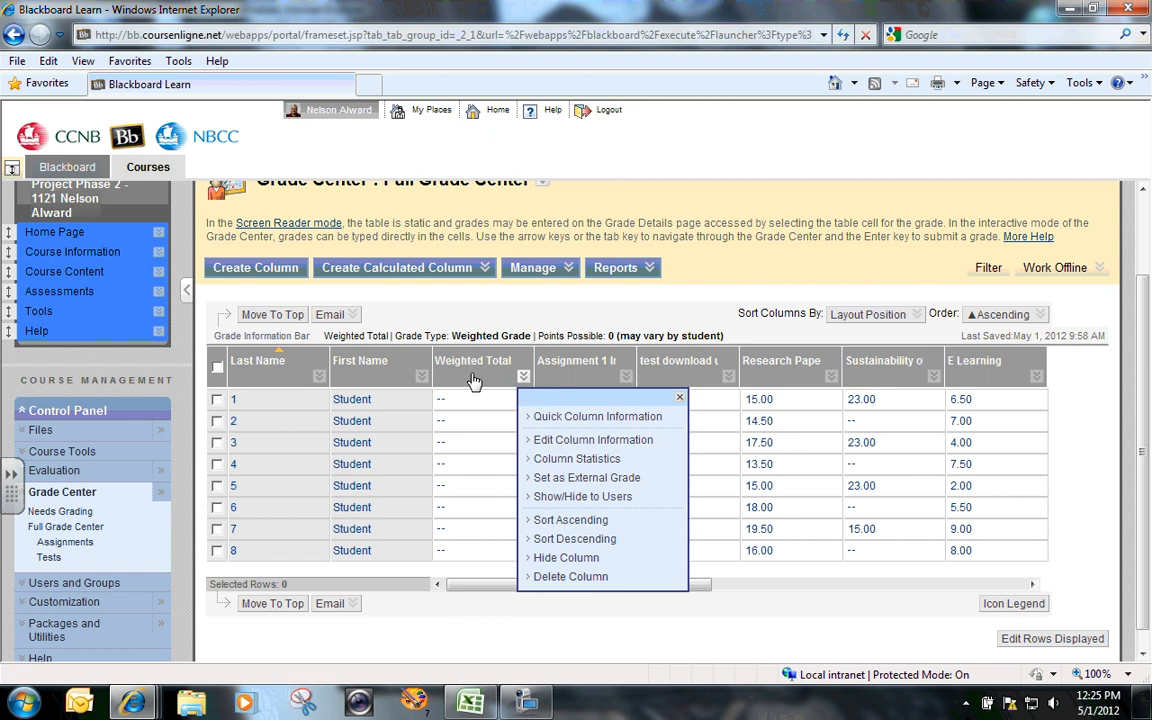
{"action": "left_click", "coordinate": [561, 579]}
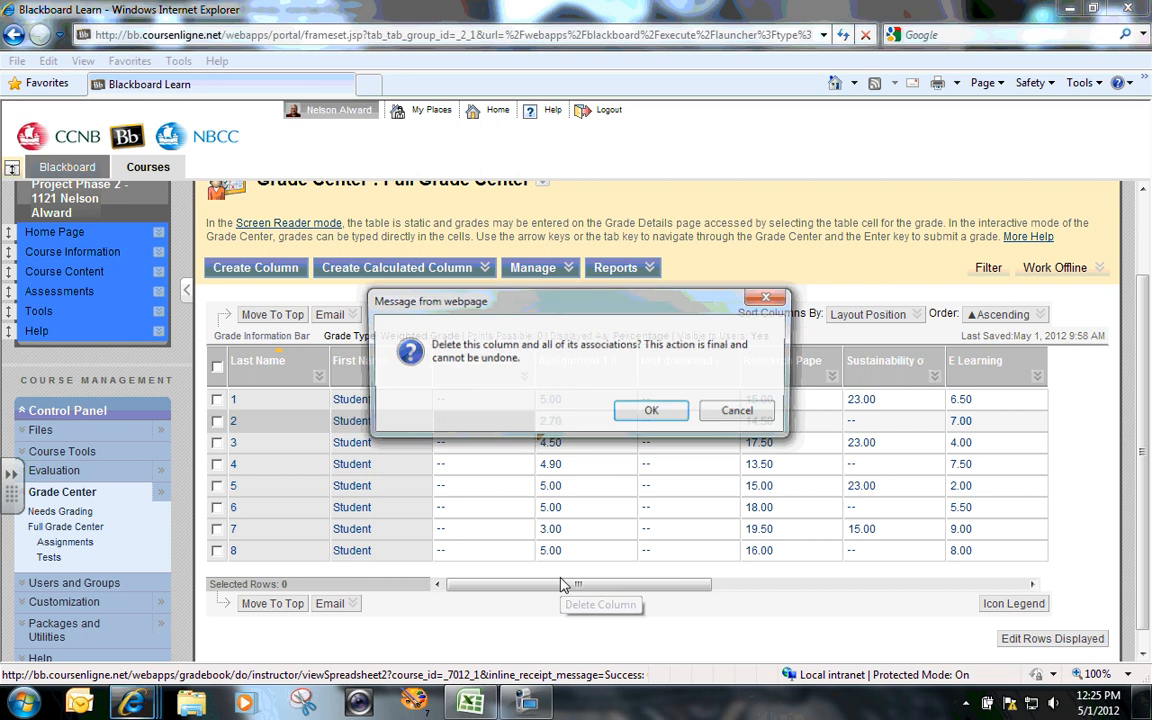
{"action": "left_click", "coordinate": [649, 412]}
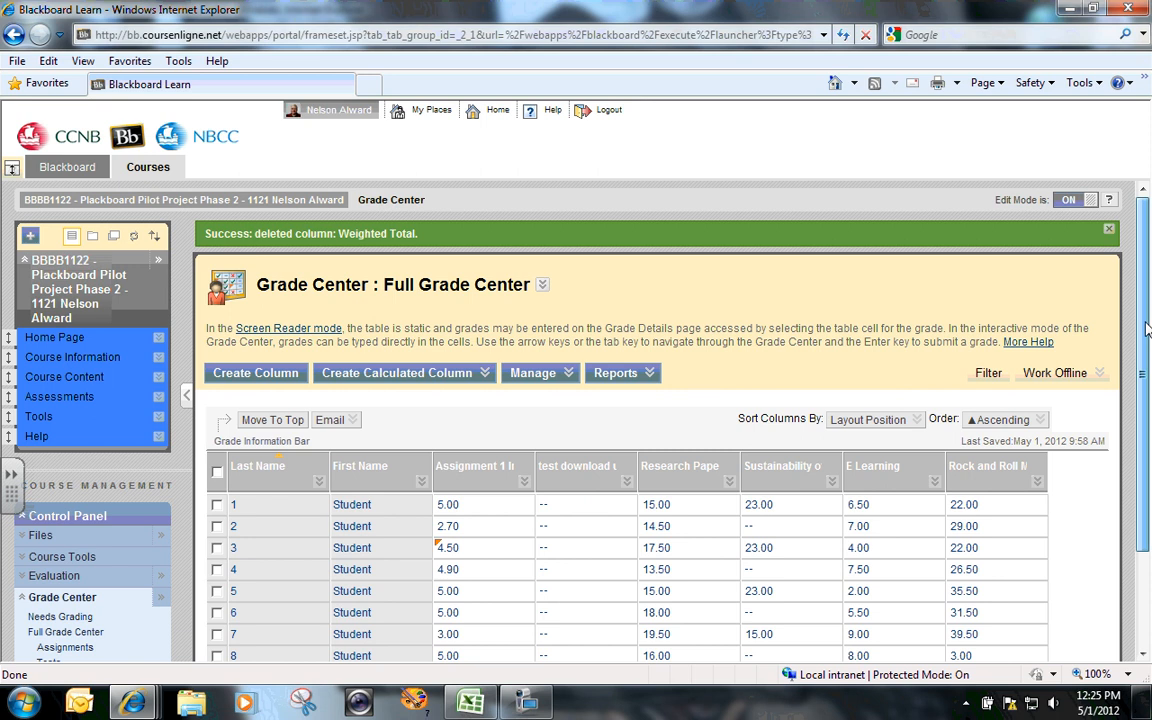
Hide the test download upload column in the Full Grade Center
{"action": "scroll", "coordinate": [1148, 320], "scroll_direction": "down", "scroll_amount": 3}
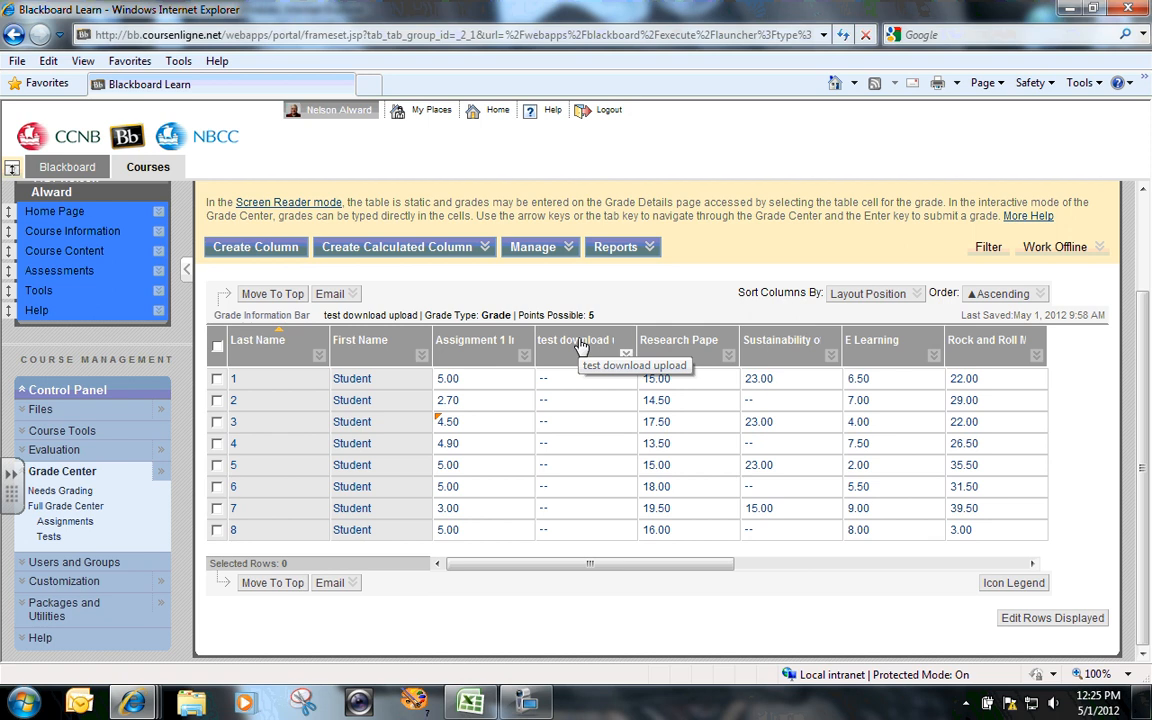
{"action": "left_click", "coordinate": [626, 354]}
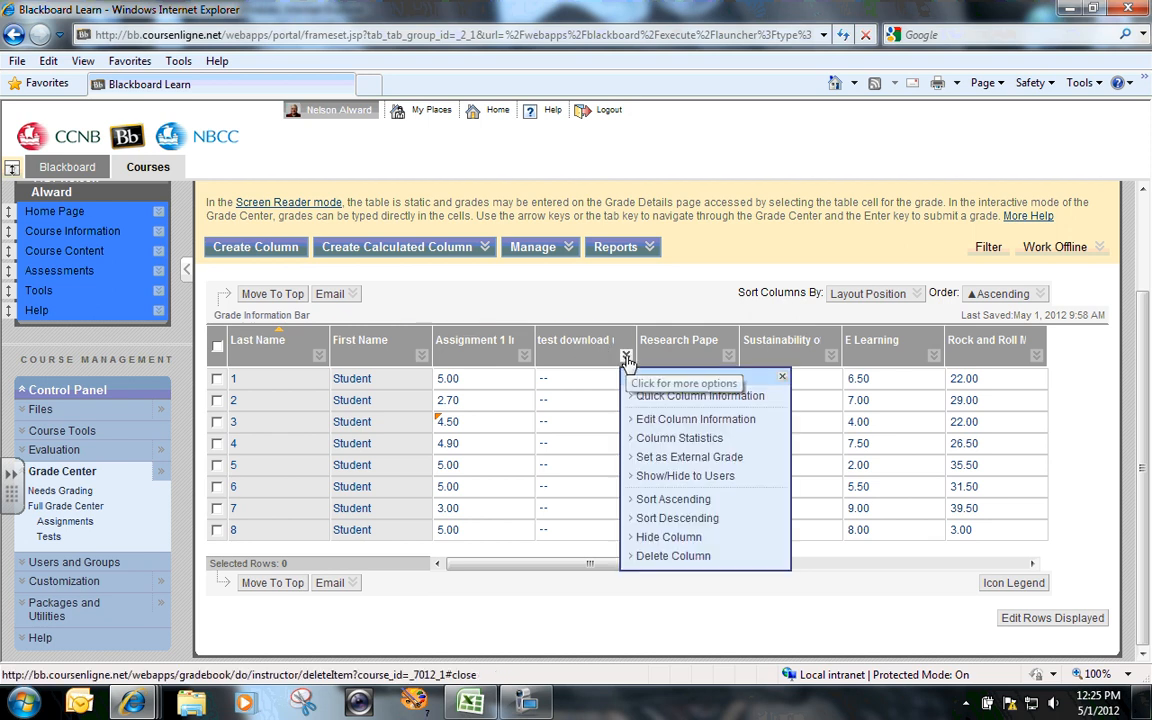
{"action": "left_click", "coordinate": [665, 537]}
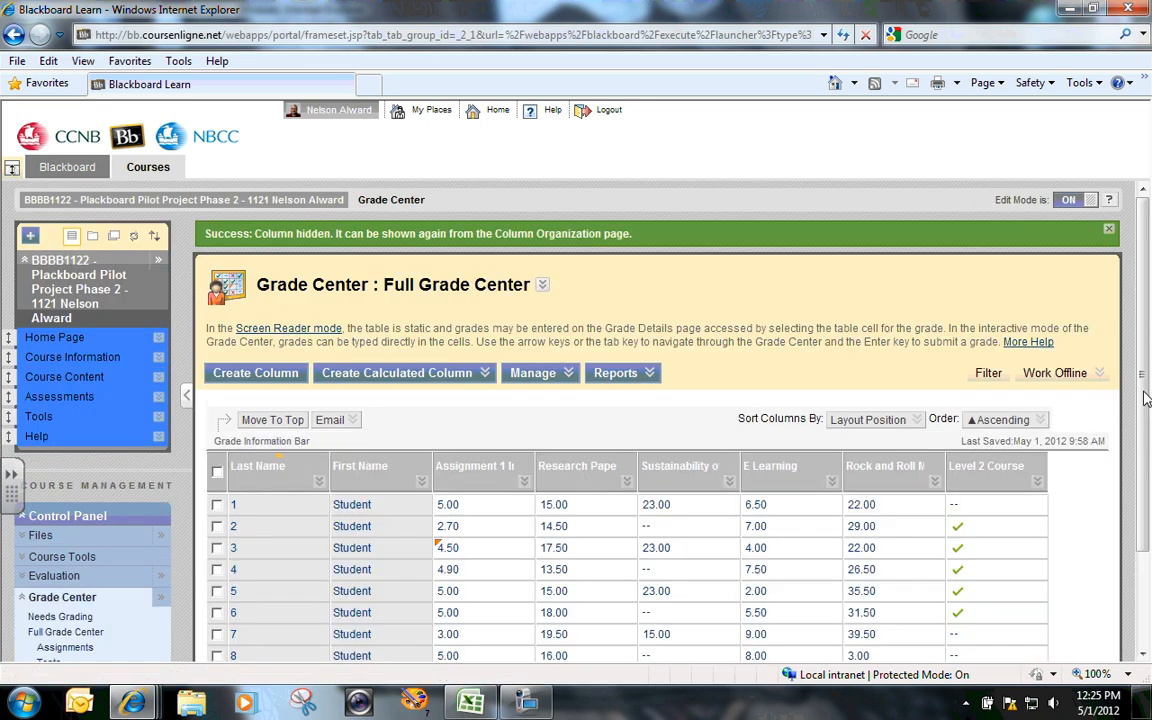
Open the Column Organization page for the Grade Center
{"action": "scroll", "coordinate": [1146, 398], "scroll_direction": "down", "scroll_amount": 3}
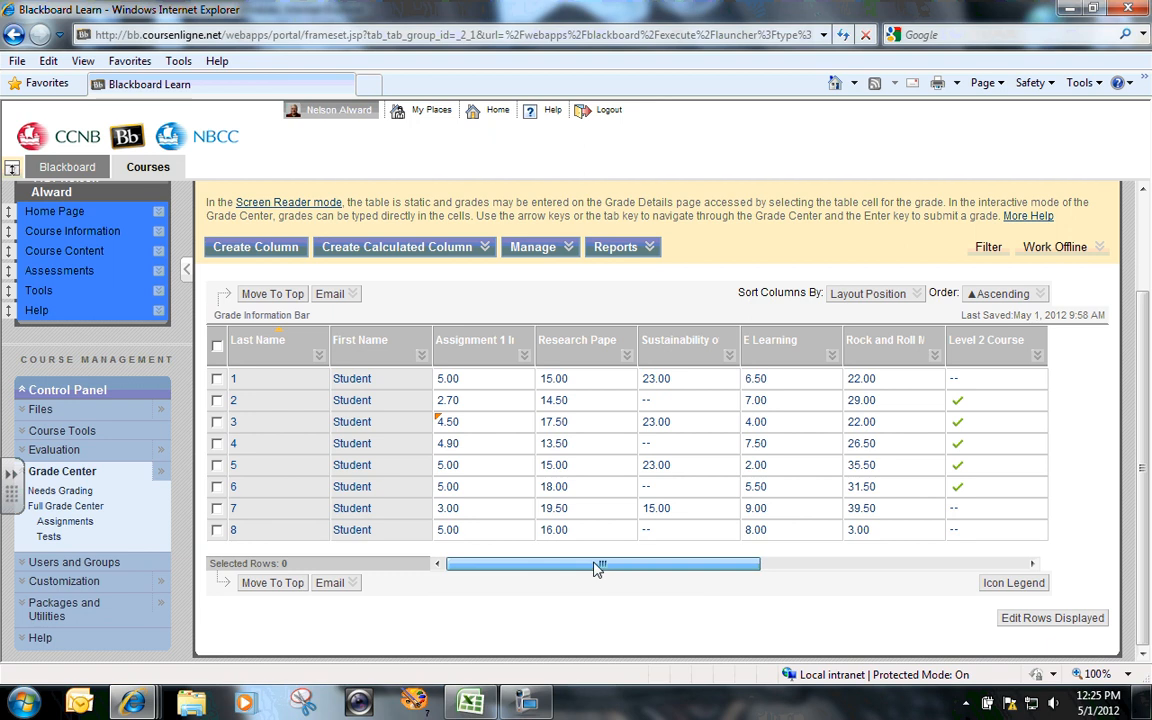
{"action": "left_click_drag", "start_coordinate": [597, 567], "coordinate": [549, 576]}
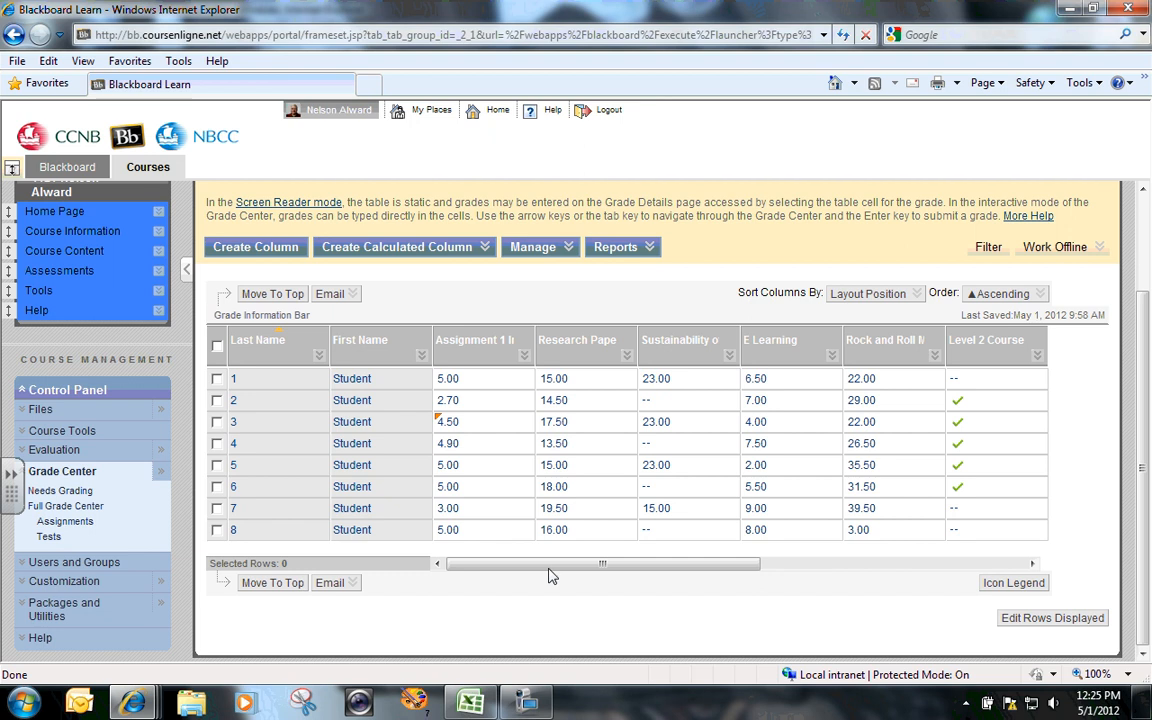
{"action": "left_click_drag", "start_coordinate": [549, 576], "coordinate": [516, 573]}
{"action": "left_click", "coordinate": [535, 250]}
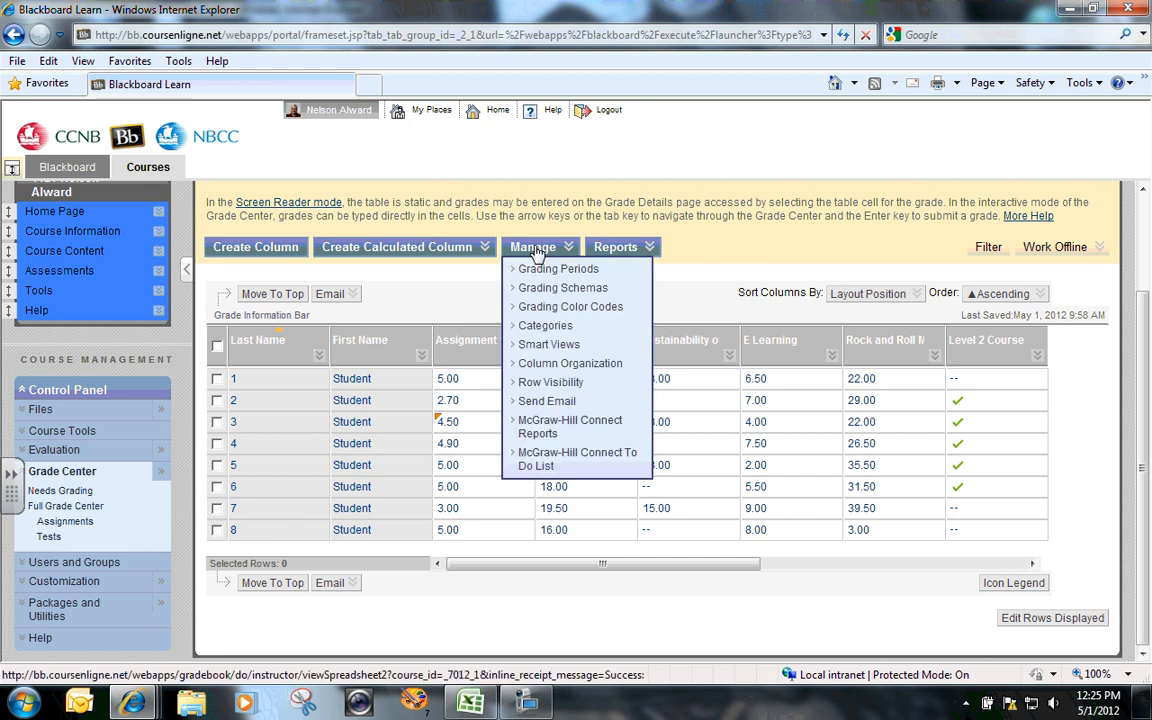
{"action": "left_click", "coordinate": [568, 368]}
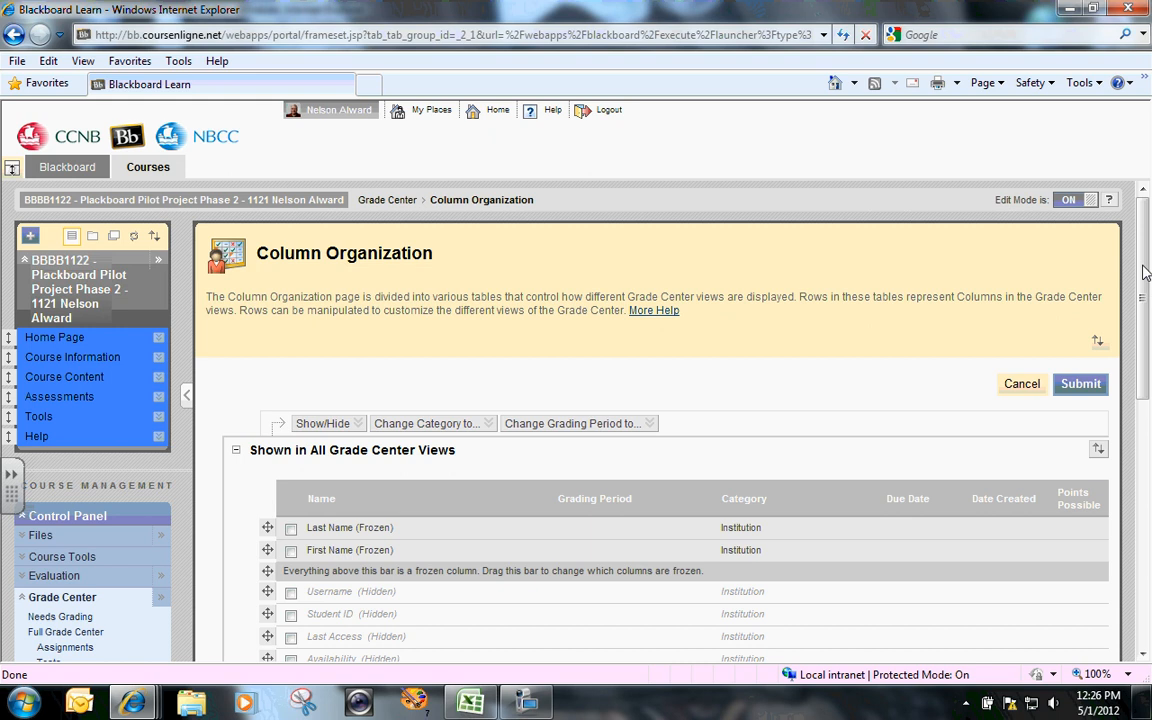
Show the hidden Practice Quiz 1 column through Column Organization and submit the change
{"action": "left_click_drag", "start_coordinate": [1145, 273], "coordinate": [1145, 353]}
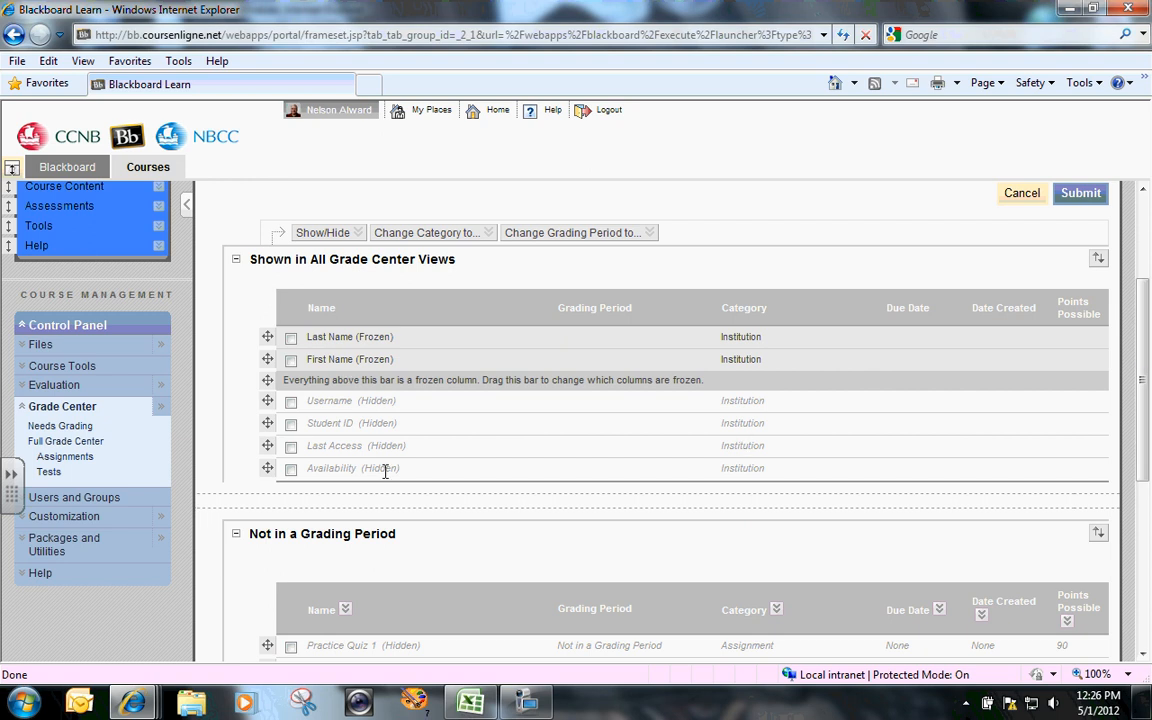
{"action": "left_click_drag", "start_coordinate": [1146, 365], "coordinate": [1150, 535]}
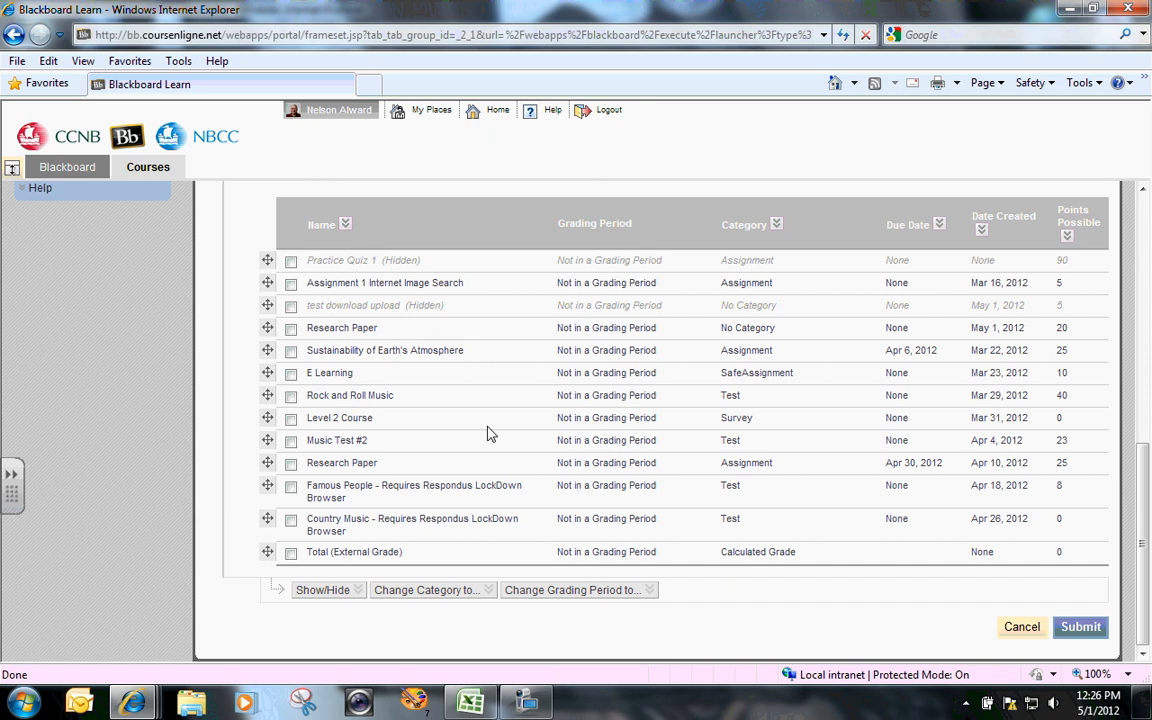
{"action": "scroll", "coordinate": [1028, 470], "scroll_direction": "up", "scroll_amount": 2}
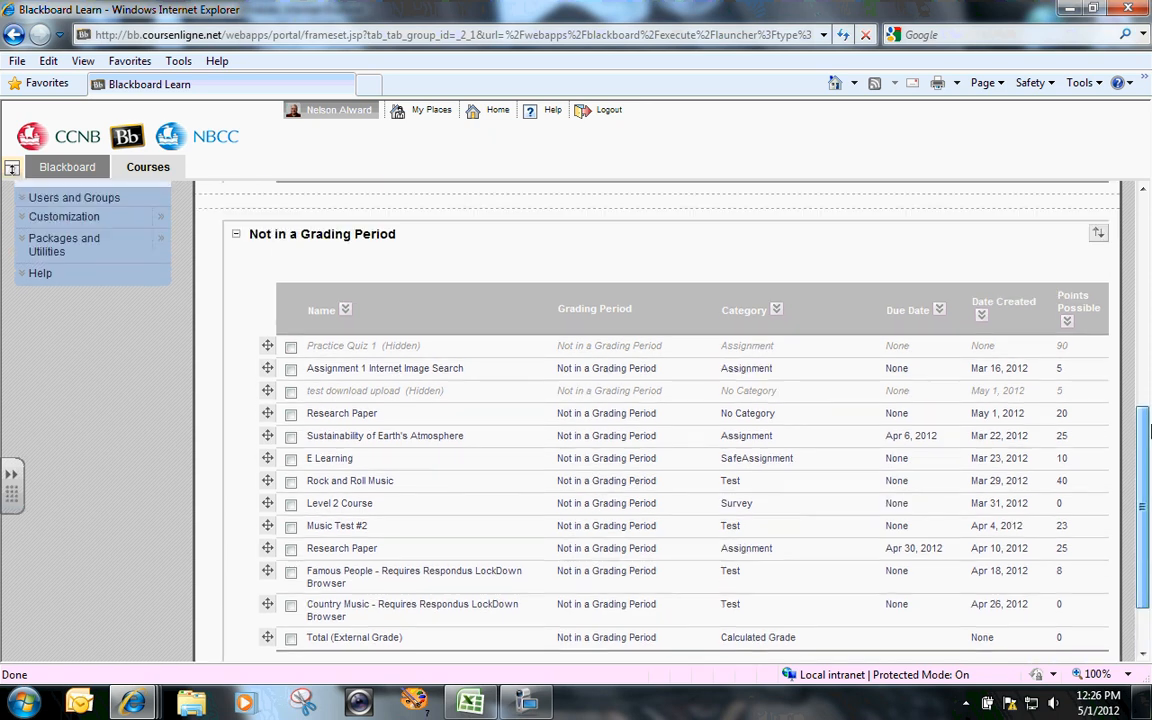
{"action": "left_click", "coordinate": [290, 346]}
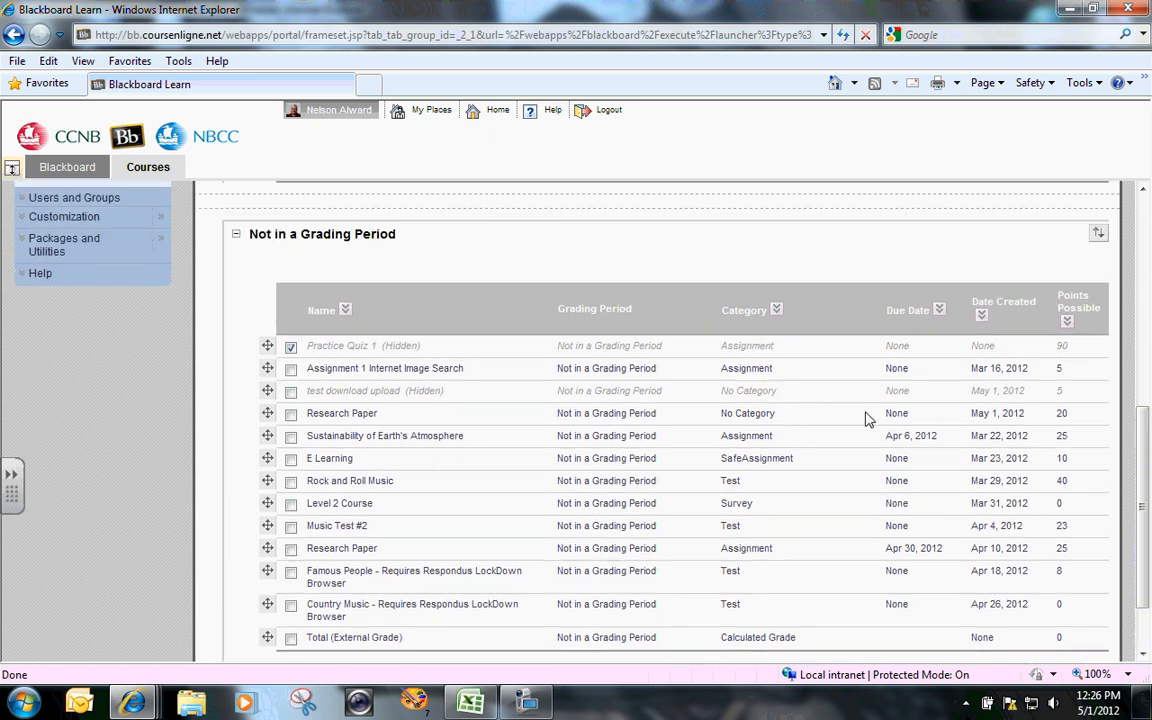
{"action": "scroll", "coordinate": [1145, 484], "scroll_direction": "up", "scroll_amount": 6}
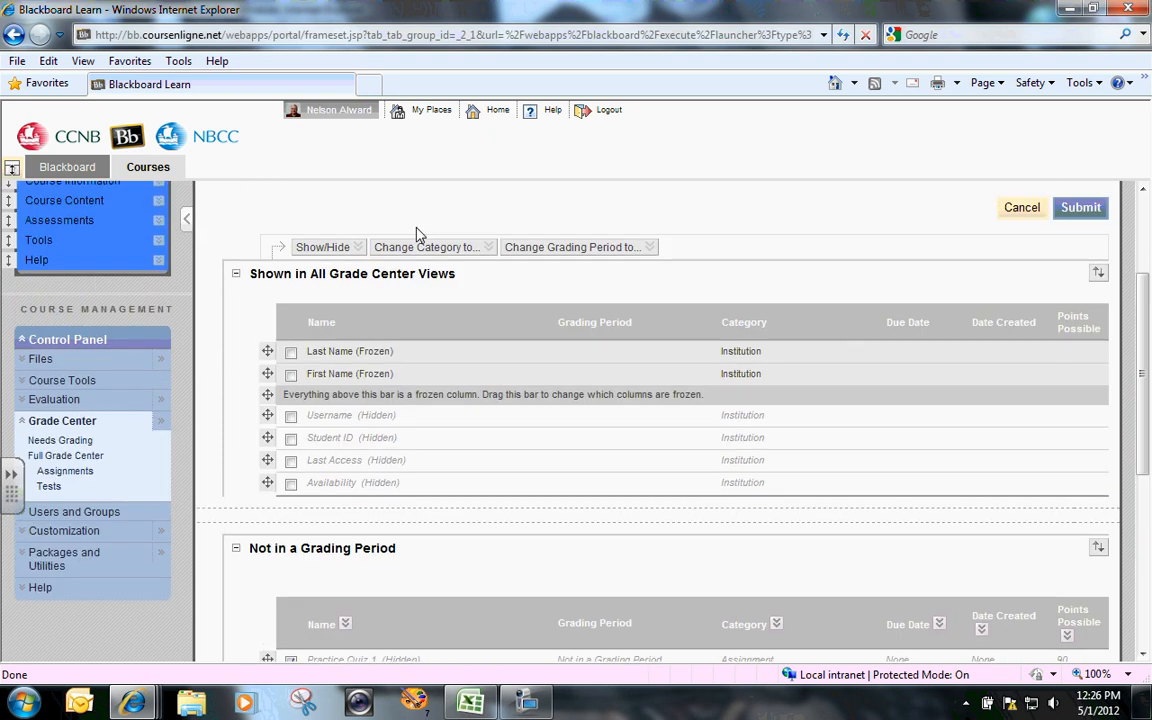
{"action": "left_click", "coordinate": [316, 248]}
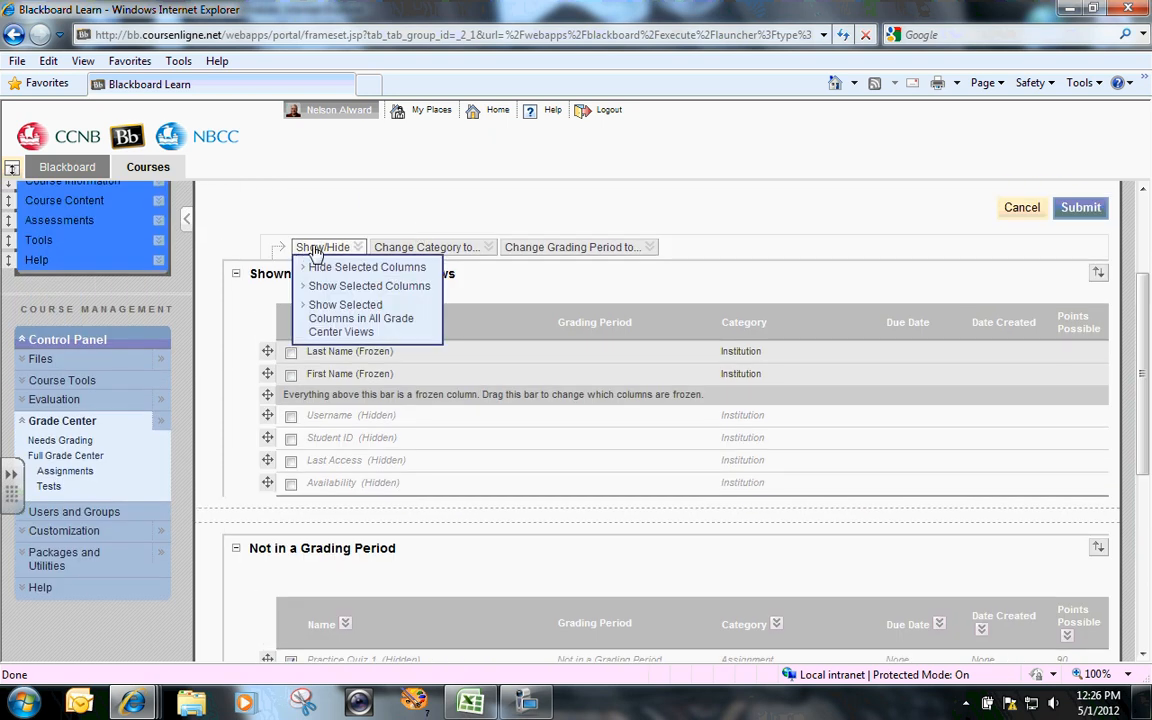
{"action": "left_click", "coordinate": [368, 287]}
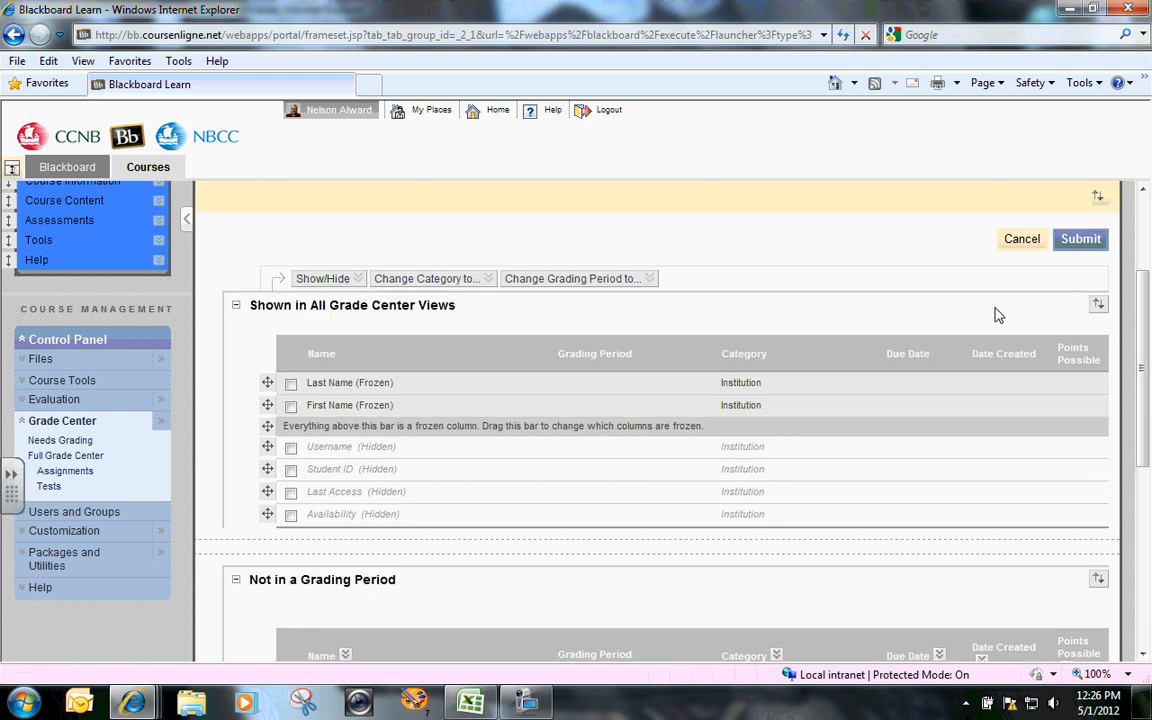
{"action": "left_click", "coordinate": [1085, 241]}
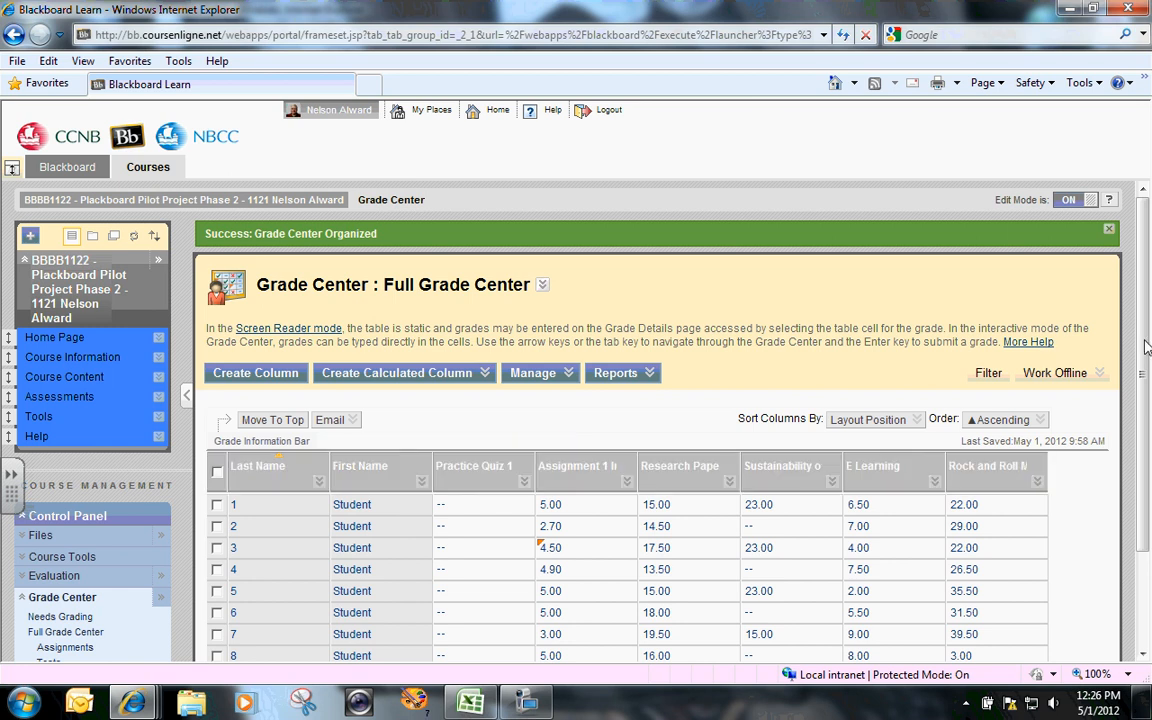
{"action": "scroll", "coordinate": [1146, 345], "scroll_direction": "down", "scroll_amount": 2}
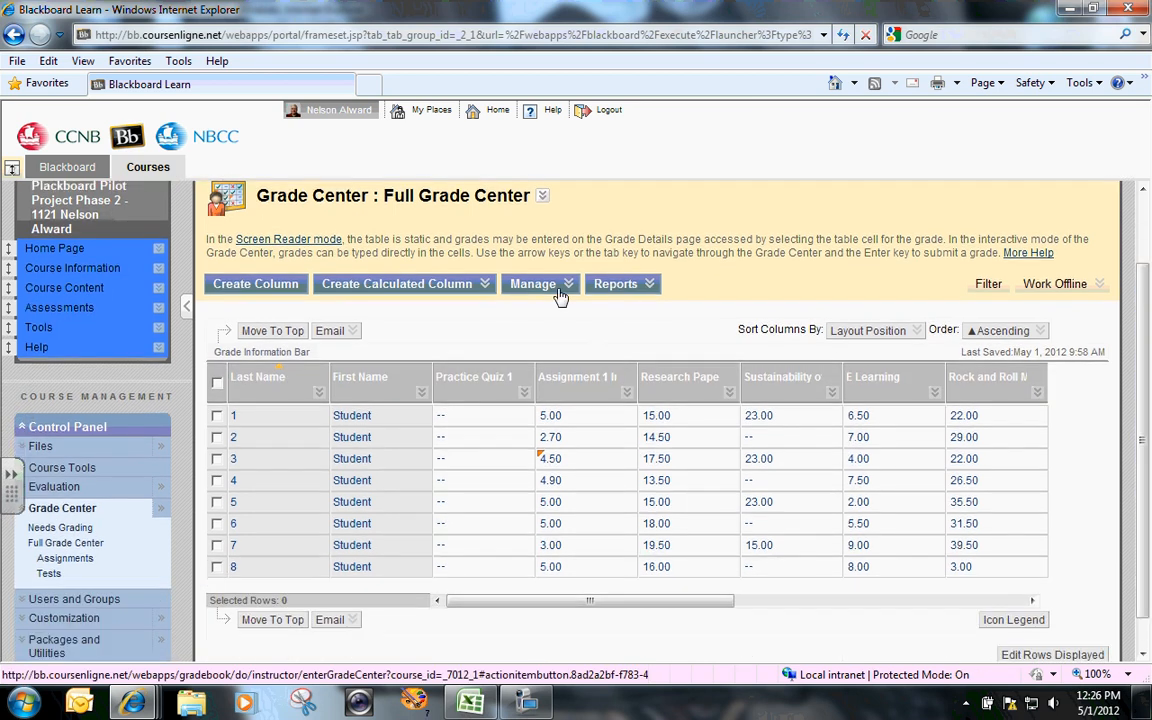
{"action": "left_click", "coordinate": [547, 287]}
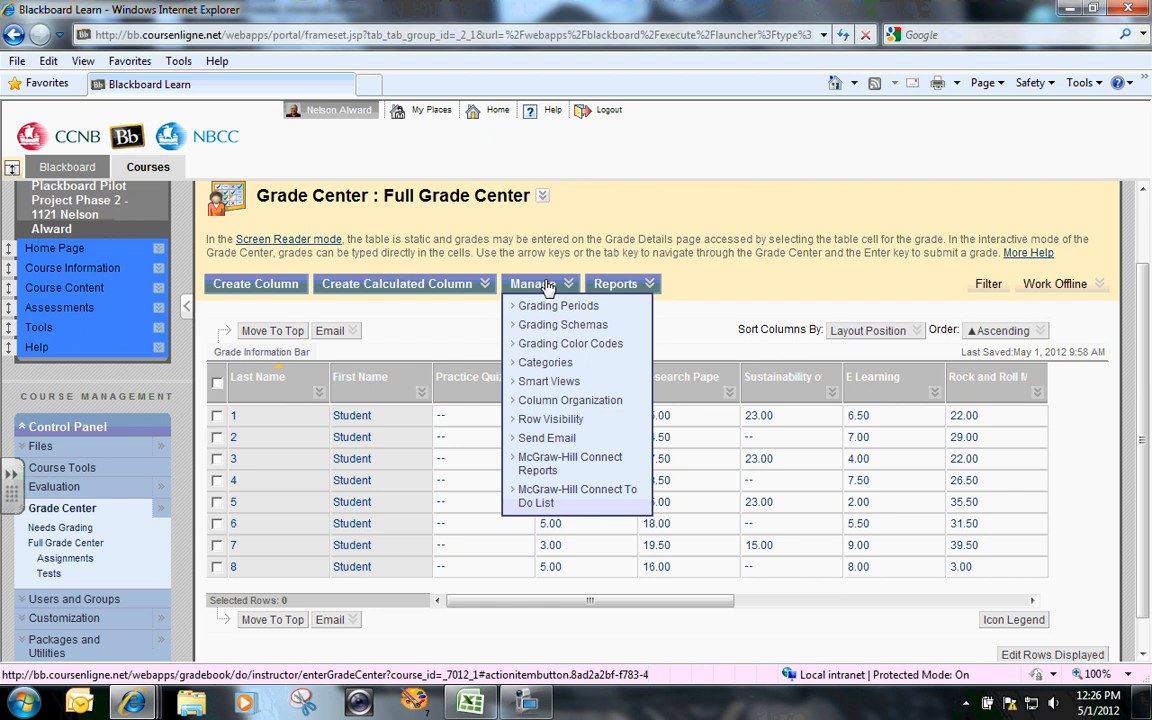
{"action": "left_click", "coordinate": [563, 406]}
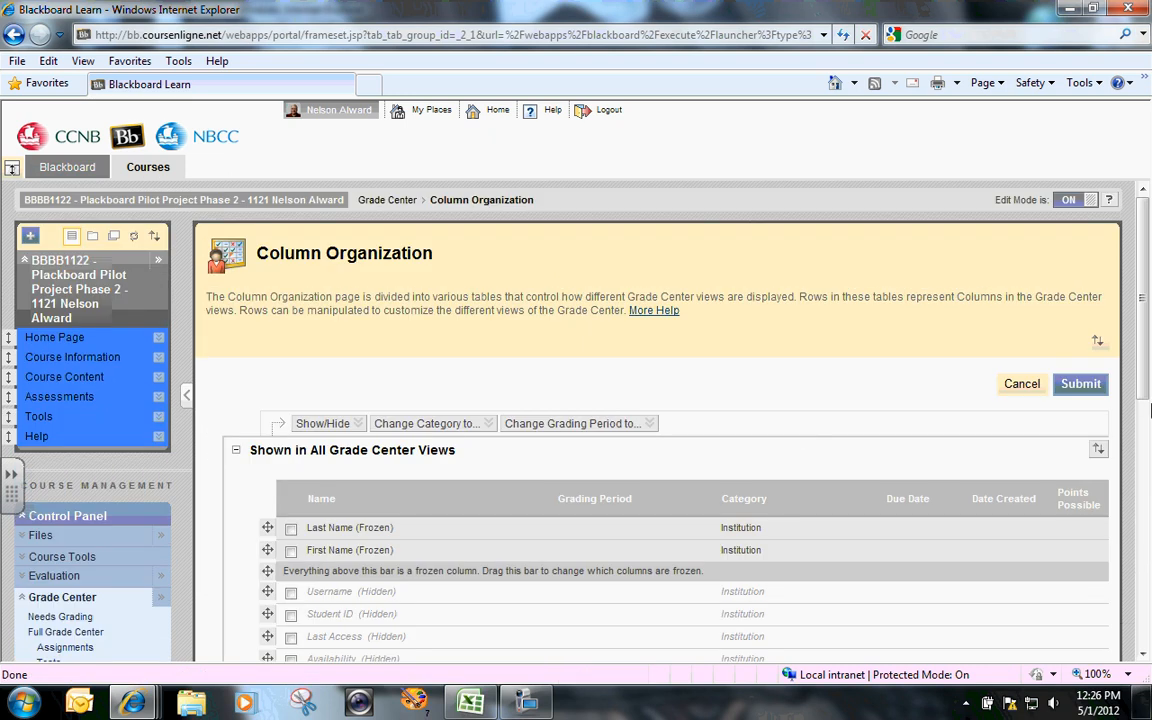
{"action": "left_click", "coordinate": [387, 201]}
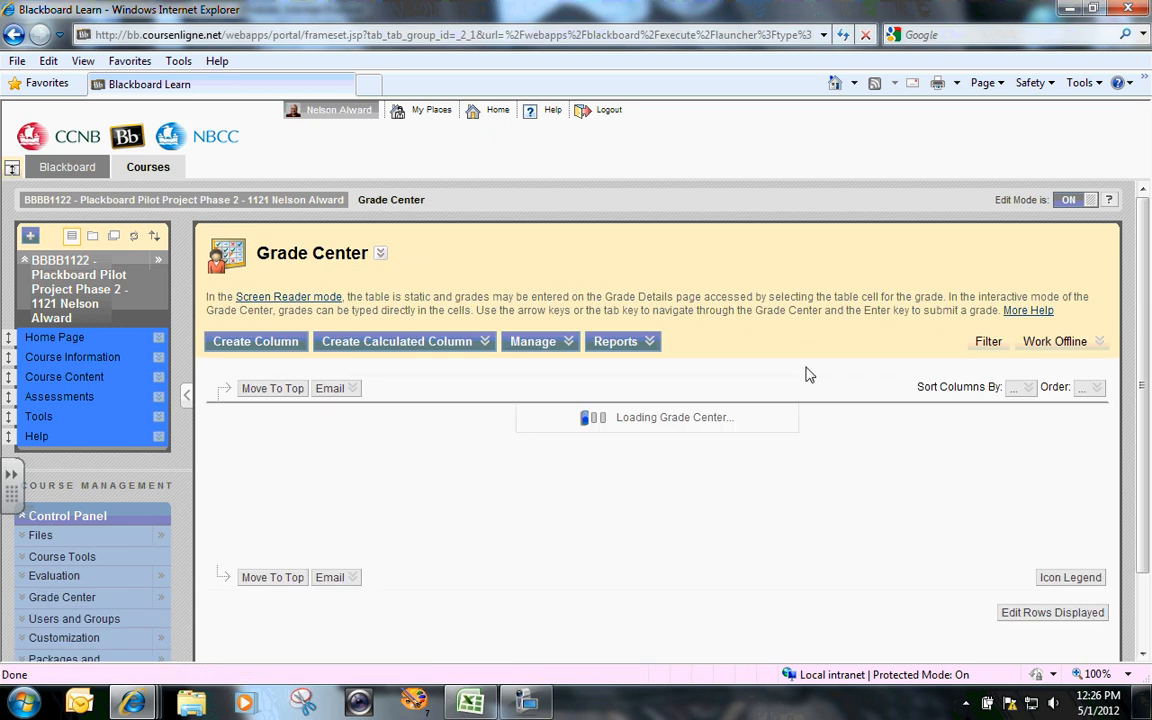
In Column Organization, move the Country Music column to the top of the Not in a Grading Period table, above Practice Quiz 1, and submit
{"action": "scroll", "coordinate": [1145, 330], "scroll_direction": "down", "scroll_amount": 2}
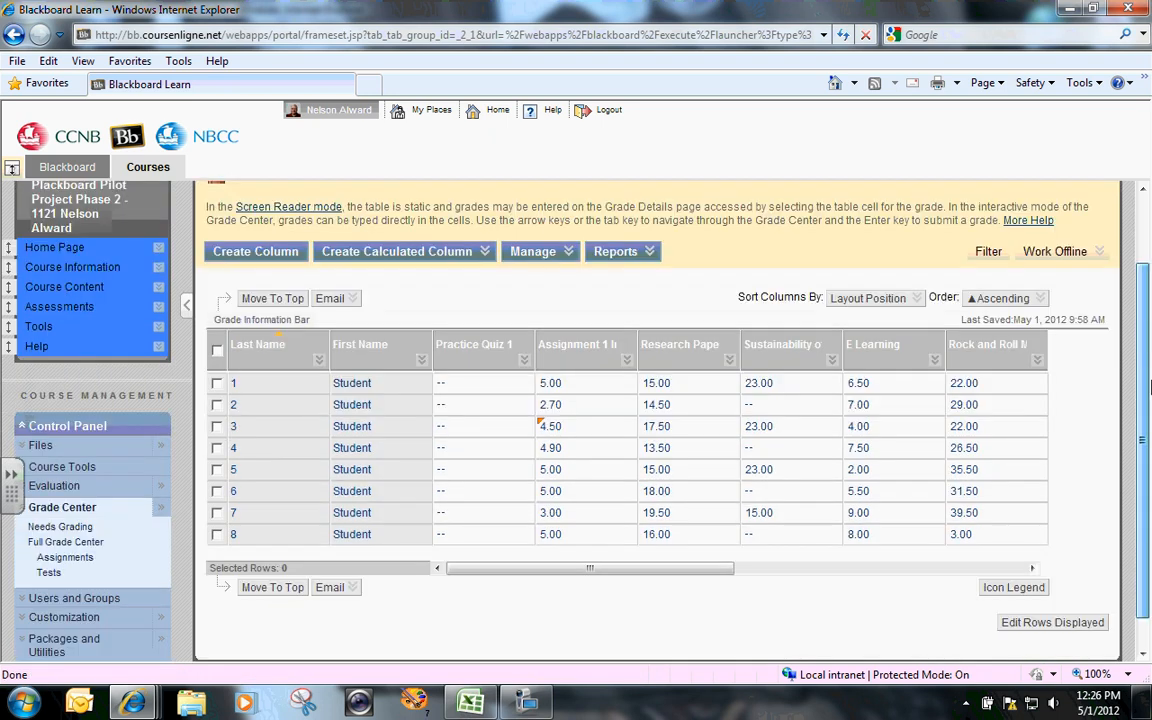
{"action": "left_click_drag", "start_coordinate": [725, 576], "coordinate": [966, 576]}
{"action": "mouse_move", "coordinate": [910, 350]}
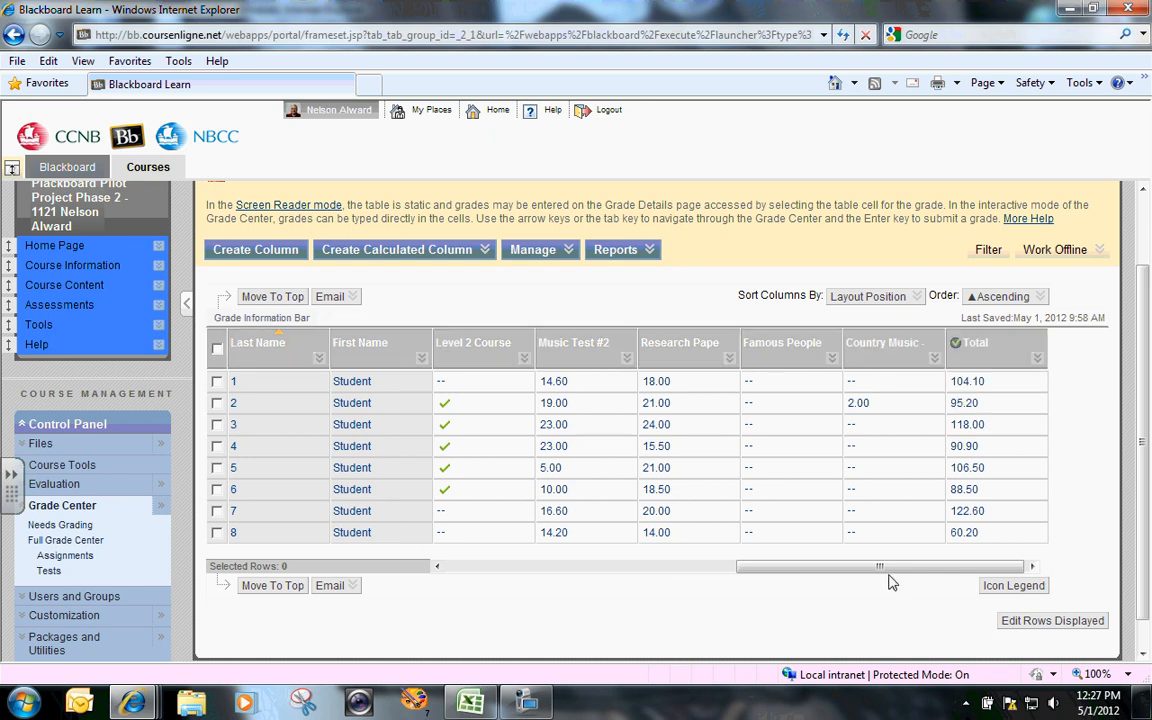
{"action": "left_click_drag", "start_coordinate": [880, 567], "coordinate": [585, 568]}
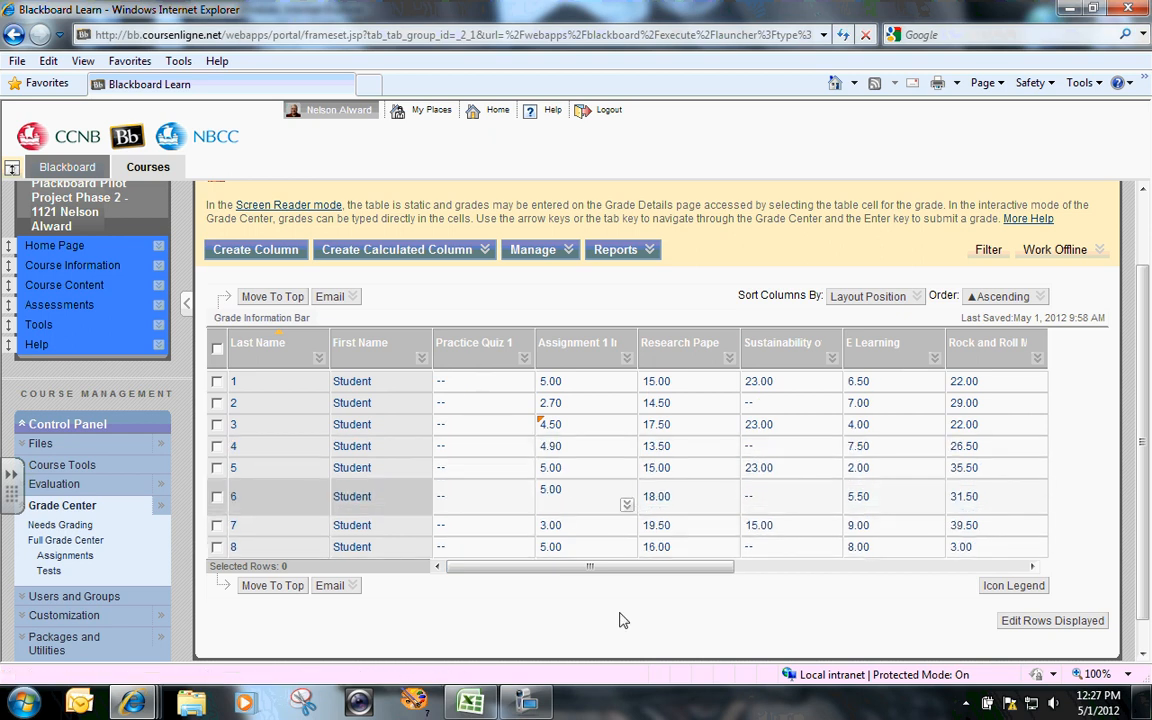
{"action": "left_click", "coordinate": [520, 250]}
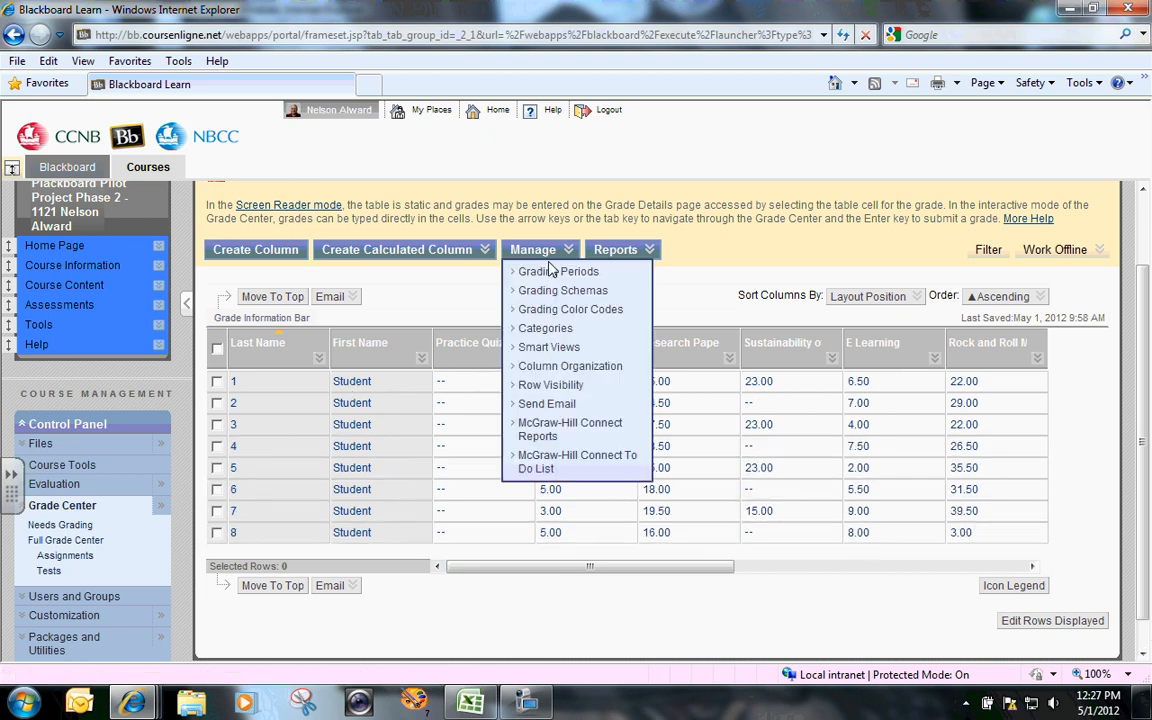
{"action": "left_click", "coordinate": [572, 371]}
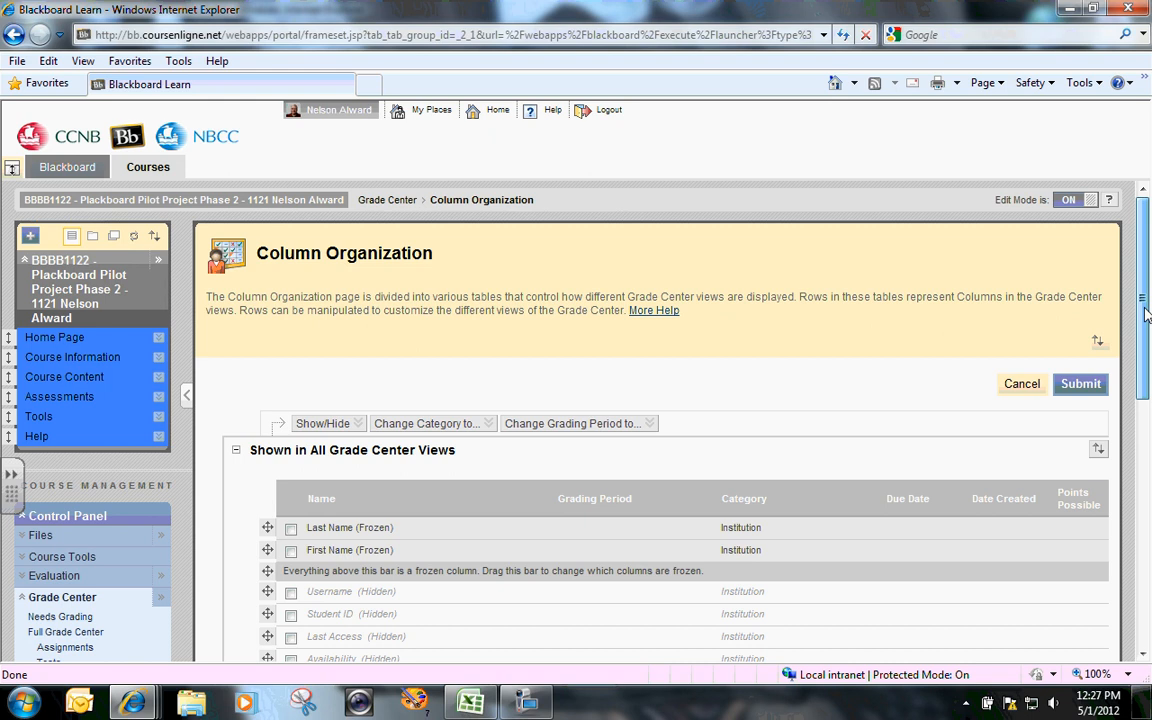
{"action": "left_click_drag", "start_coordinate": [1137, 318], "coordinate": [1147, 560]}
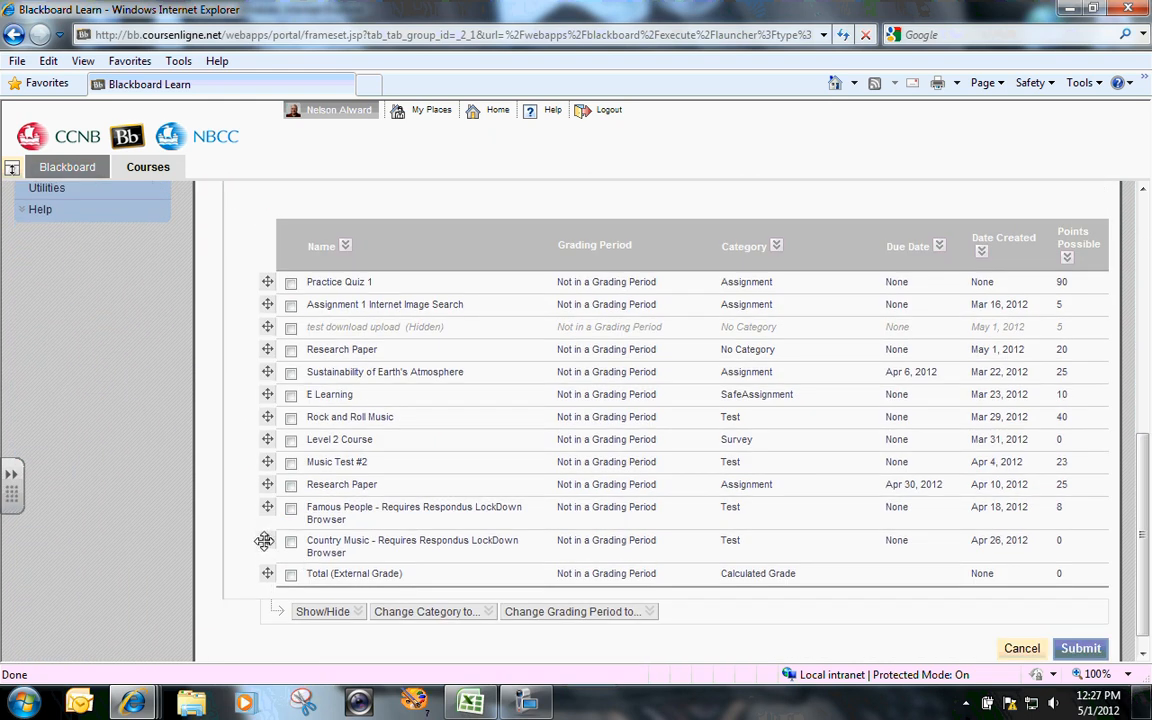
{"action": "left_click_drag", "start_coordinate": [267, 541], "coordinate": [267, 278]}
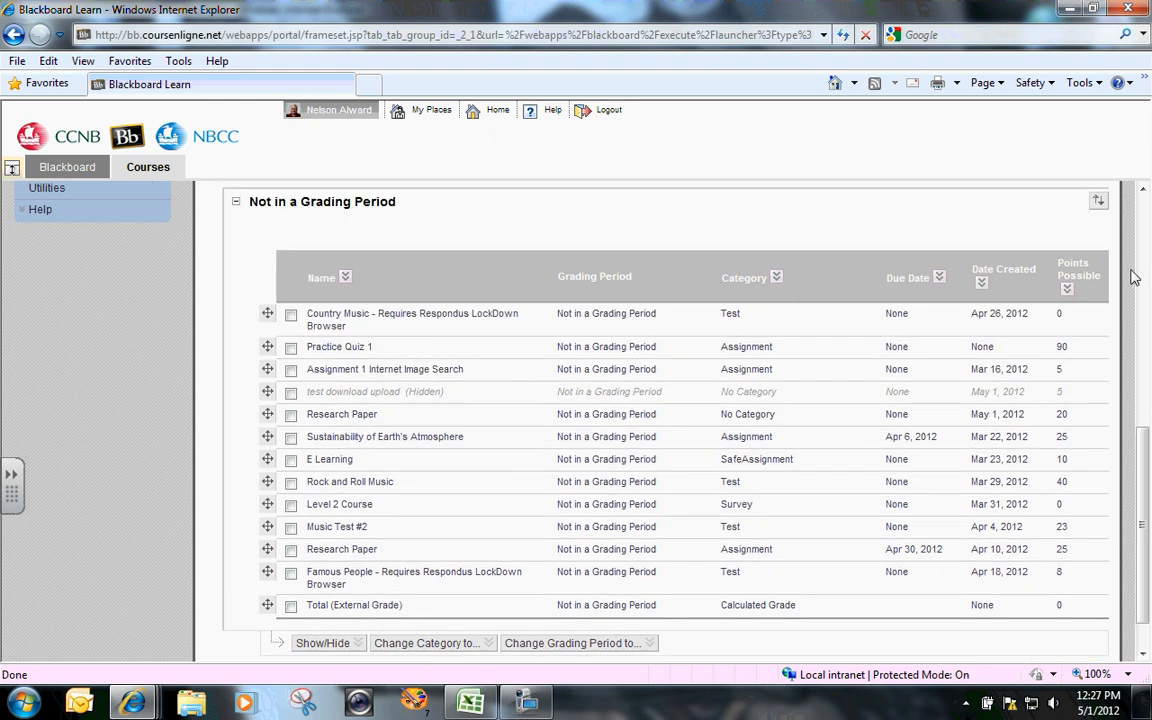
{"action": "scroll", "coordinate": [1035, 422], "scroll_direction": "up", "scroll_amount": 8}
{"action": "left_click", "coordinate": [1078, 420]}
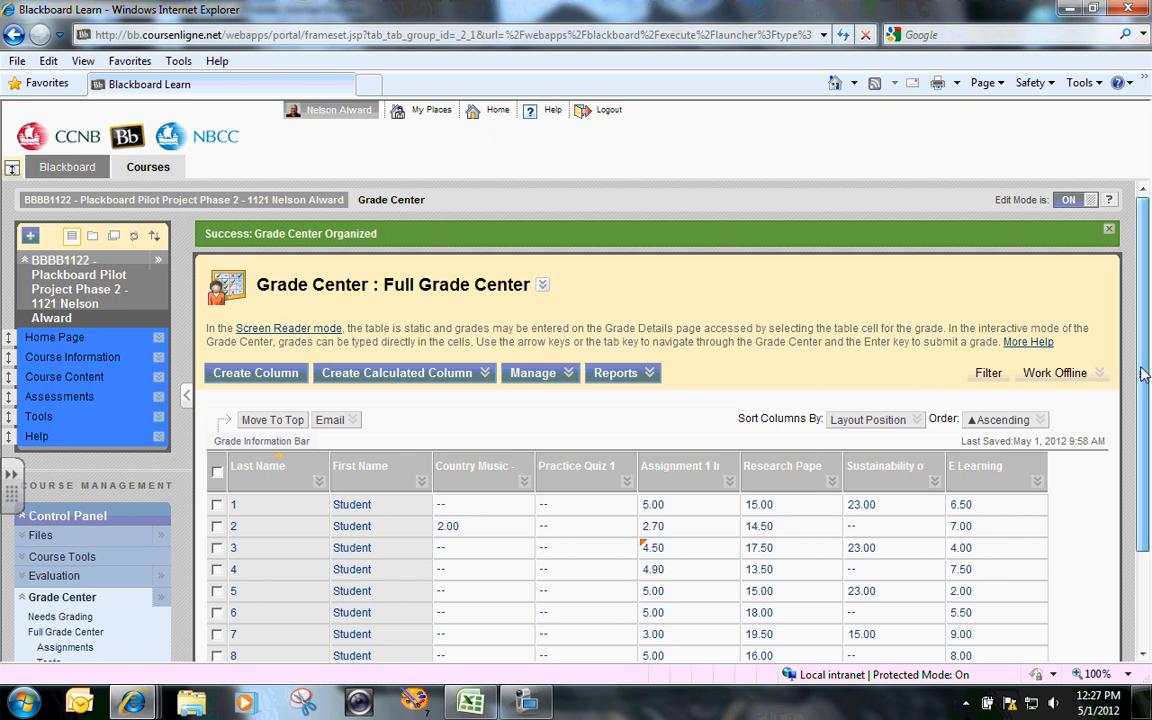
{"action": "left_click_drag", "start_coordinate": [1145, 370], "coordinate": [1150, 455]}
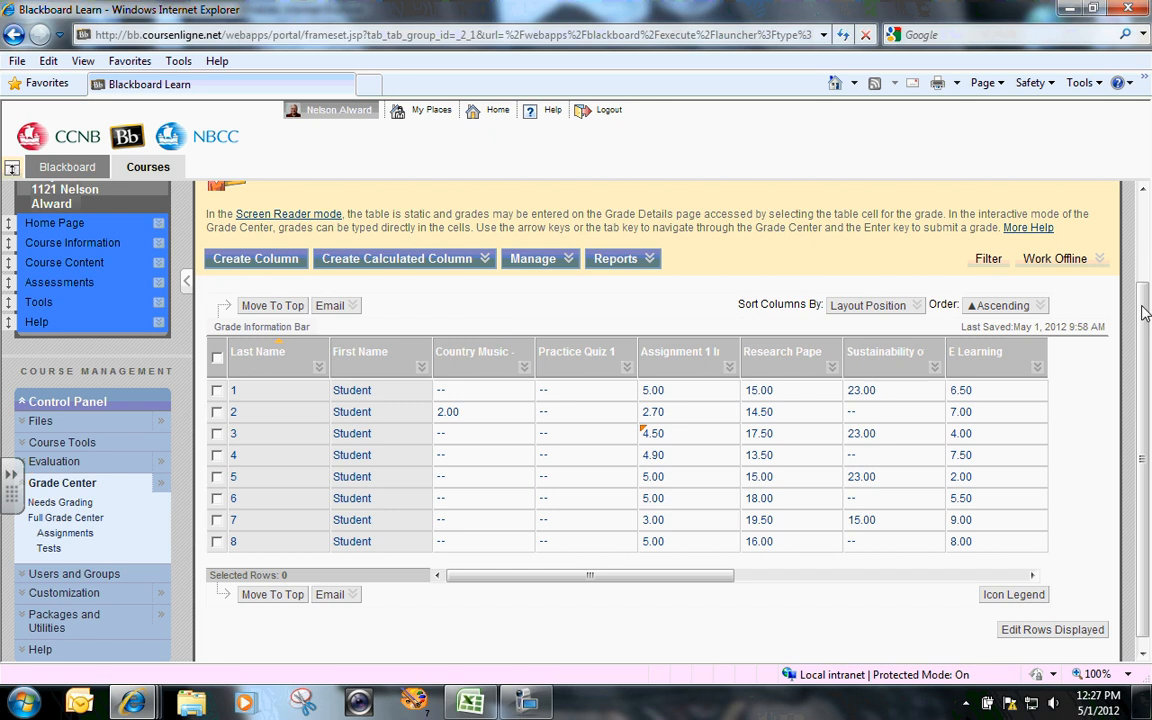
{"action": "left_click", "coordinate": [571, 259]}
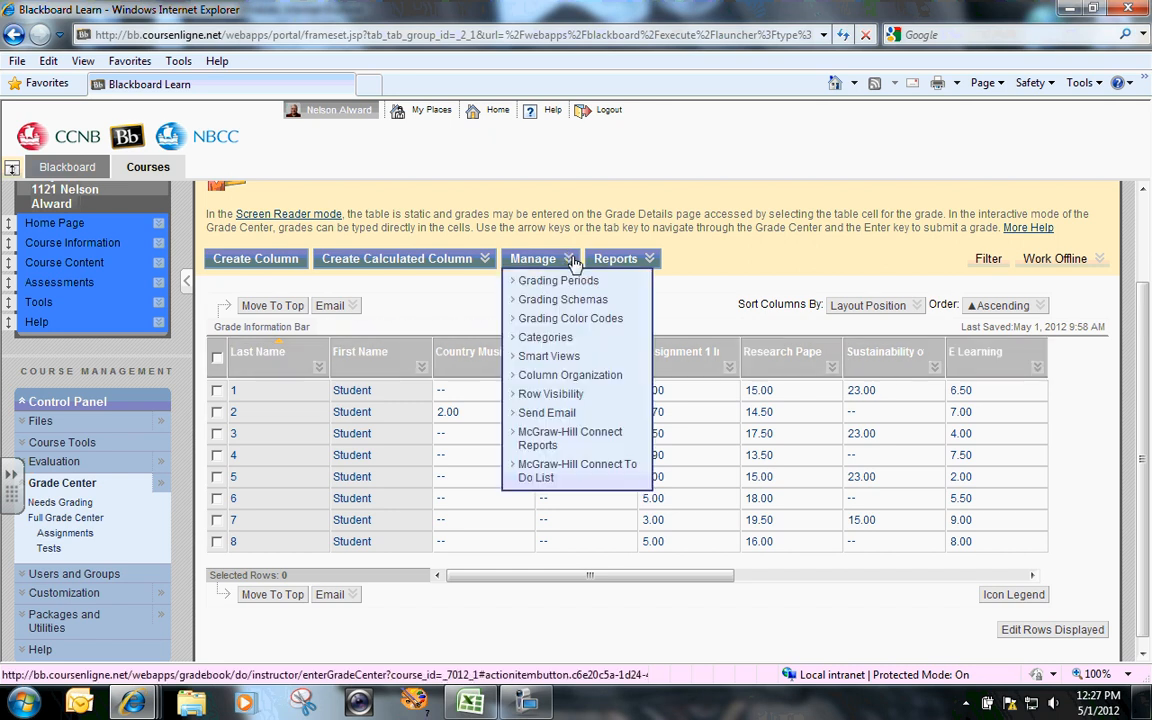
{"action": "left_click", "coordinate": [574, 382]}
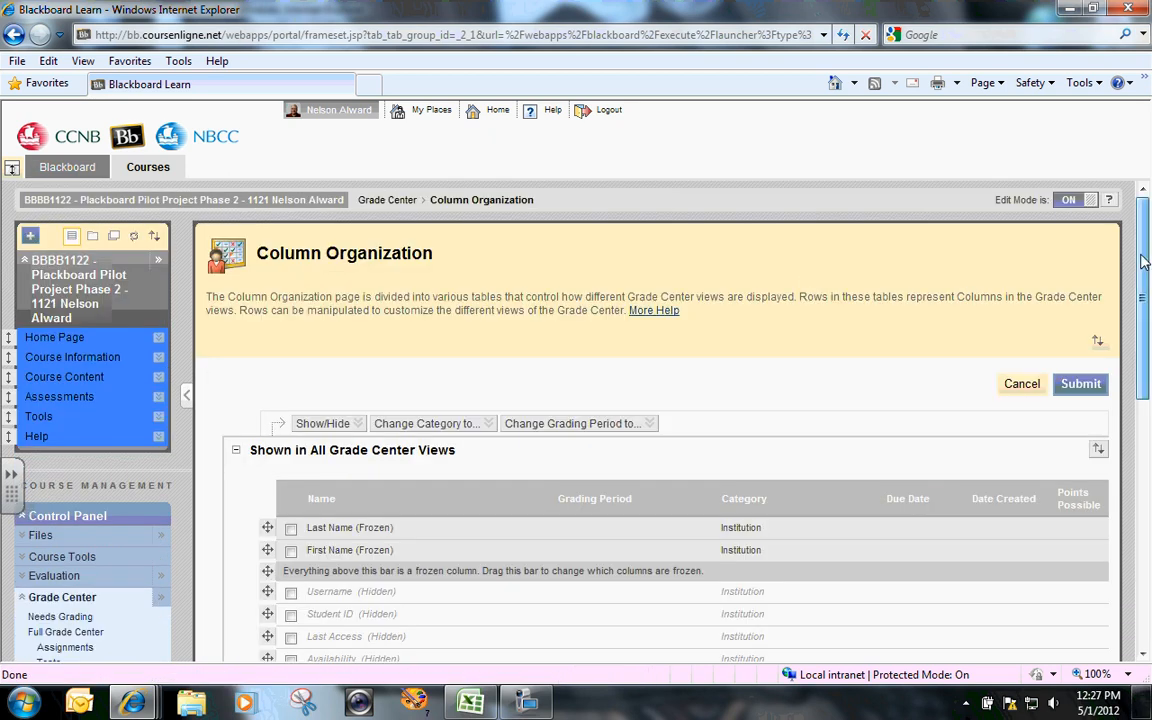
{"action": "mouse_move", "coordinate": [1145, 261]}
{"action": "left_mouse_down"}
{"action": "mouse_move", "coordinate": [1149, 509]}
{"action": "mouse_move", "coordinate": [1147, 275]}
{"action": "left_mouse_up"}
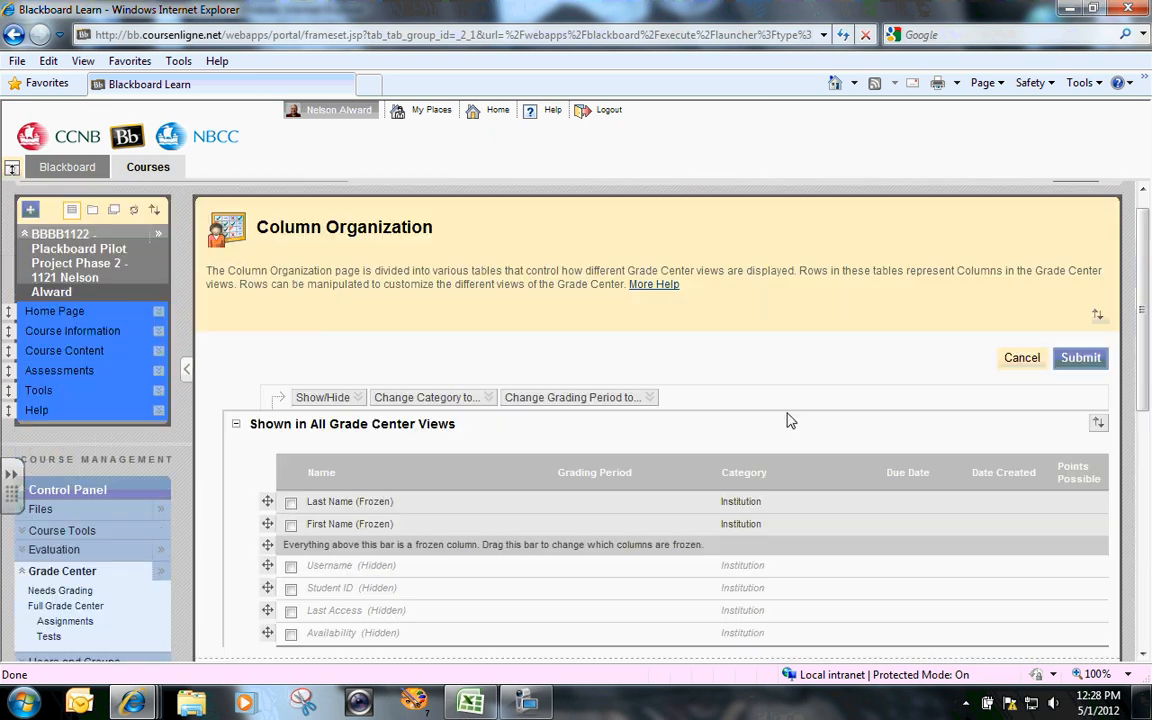
{"action": "left_click", "coordinate": [1020, 357]}
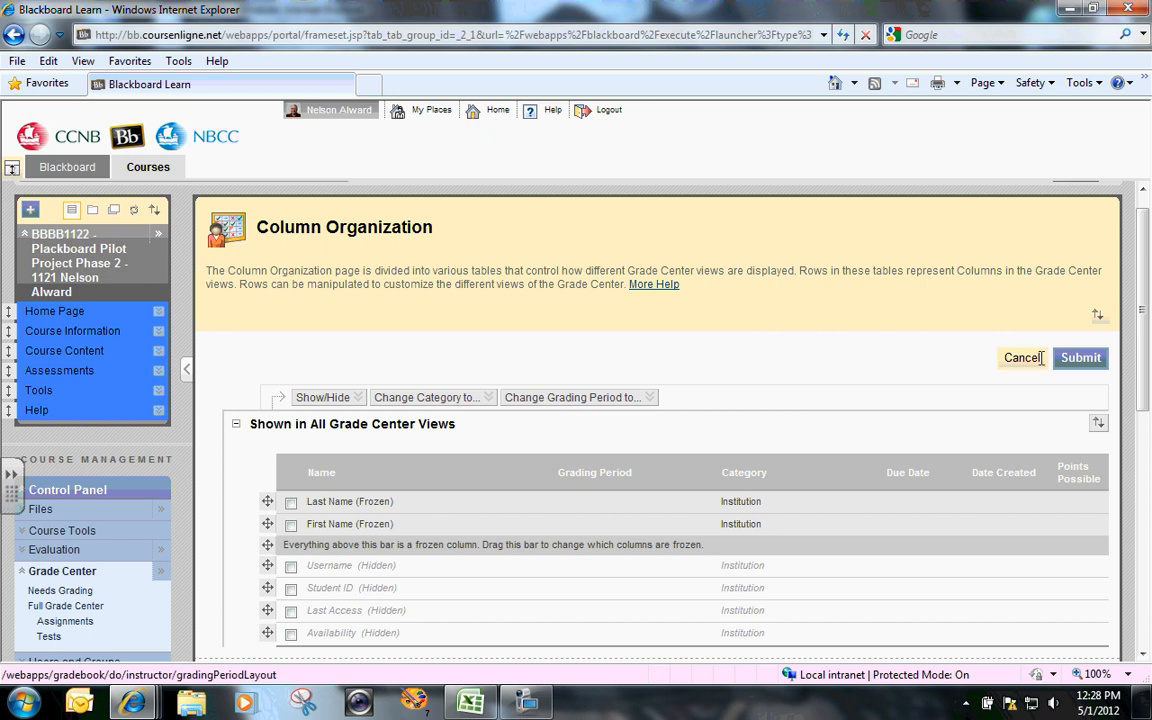
Hide the rows of students 5, 6, 7 and 8 through Row Visibility and submit the change
{"action": "left_click", "coordinate": [536, 341]}
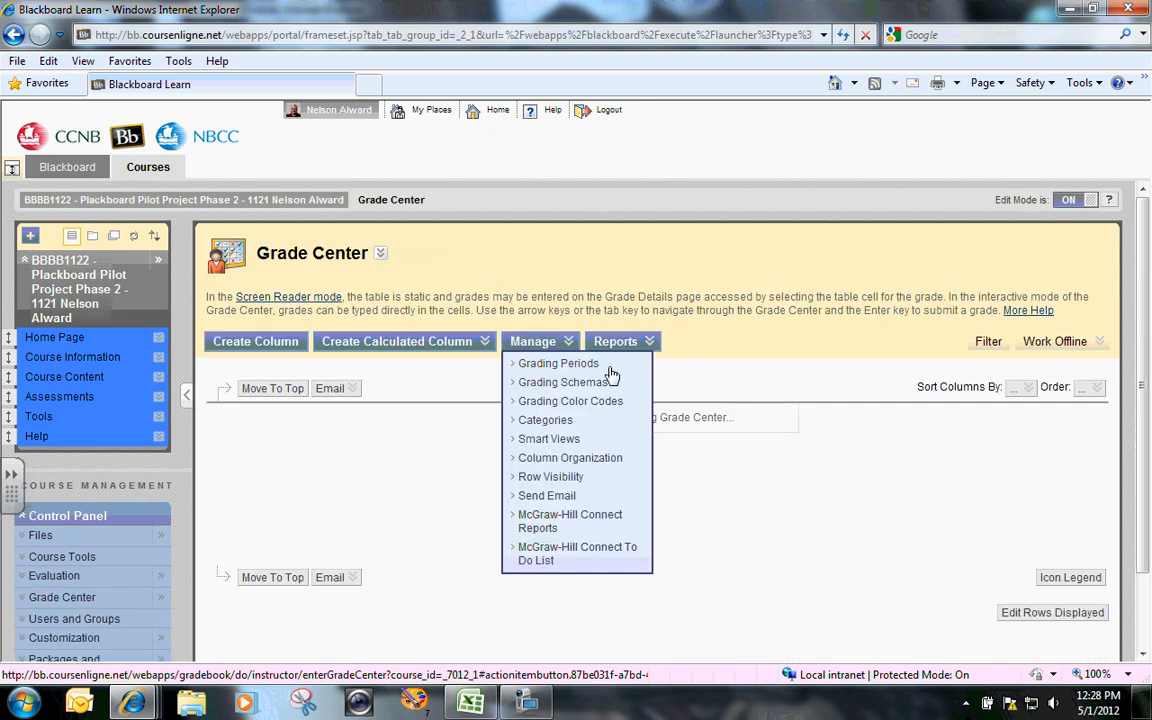
{"action": "left_click", "coordinate": [548, 480]}
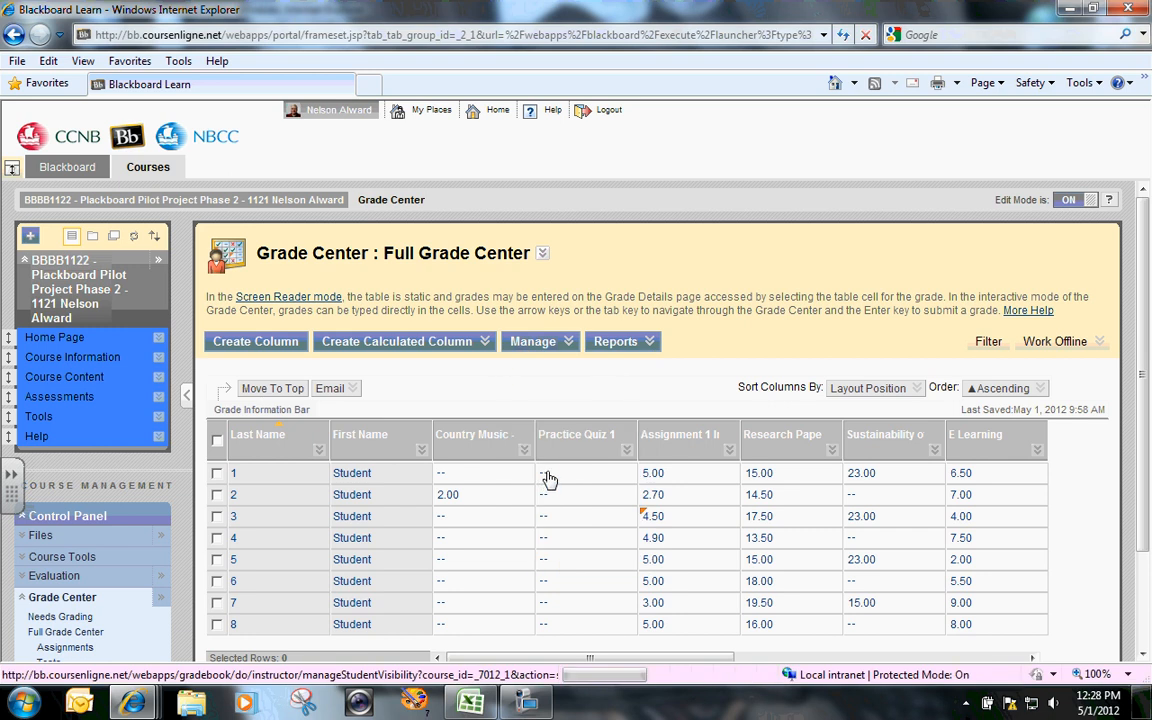
{"action": "scroll", "coordinate": [1150, 285], "scroll_direction": "down", "scroll_amount": 4}
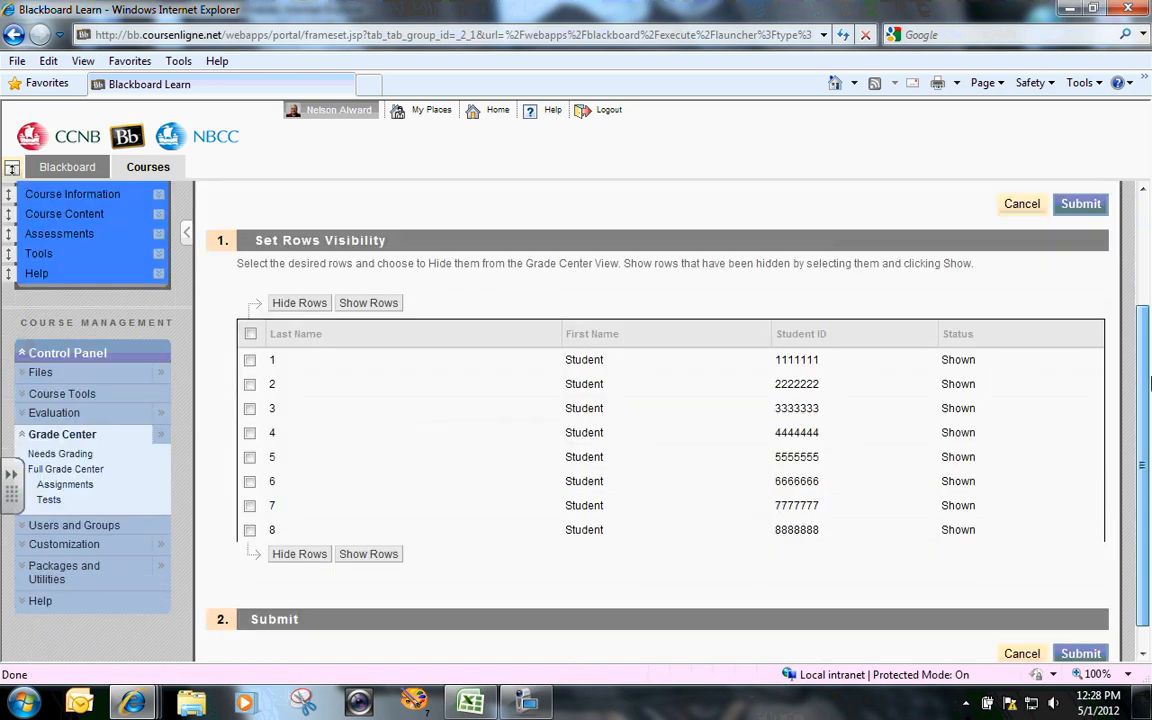
{"action": "left_click", "coordinate": [249, 528]}
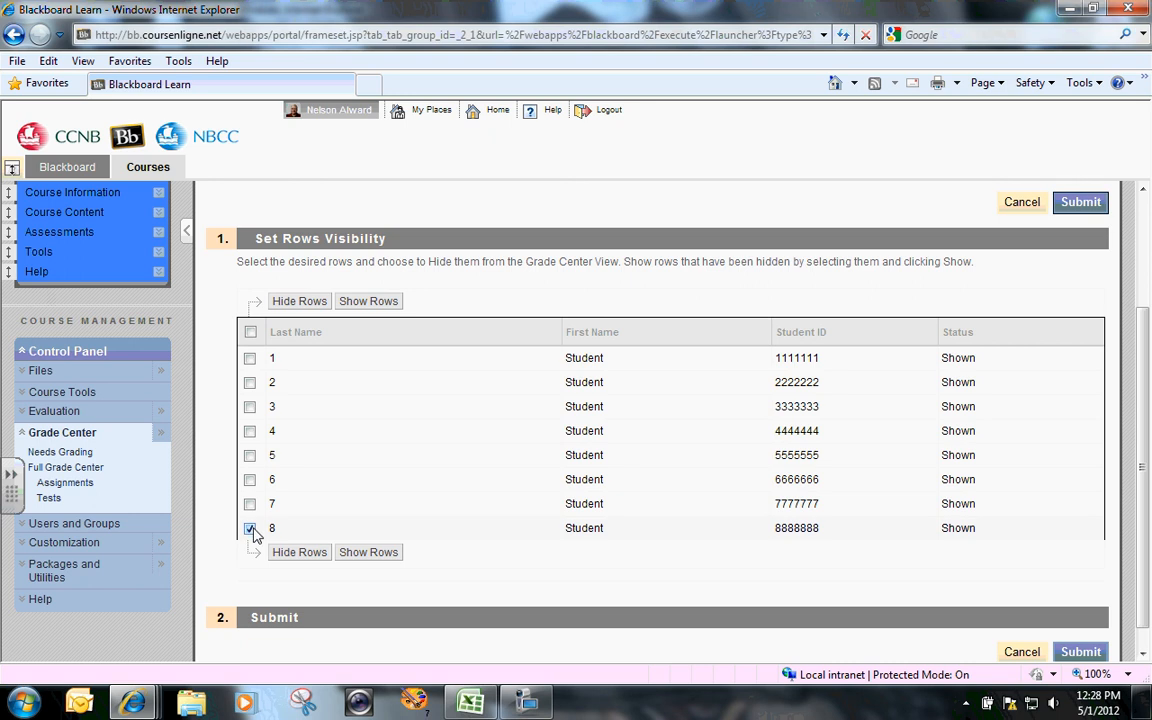
{"action": "left_click", "coordinate": [249, 504]}
{"action": "left_click", "coordinate": [249, 480]}
{"action": "left_click", "coordinate": [299, 553]}
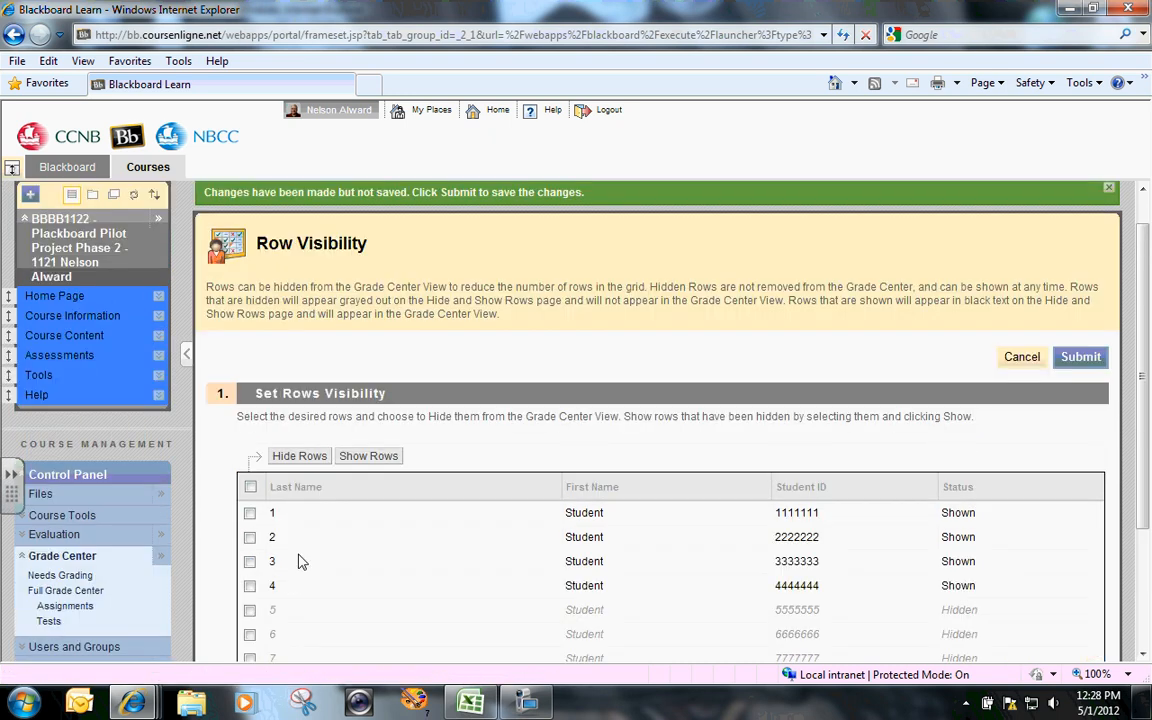
{"action": "left_click", "coordinate": [1089, 360]}
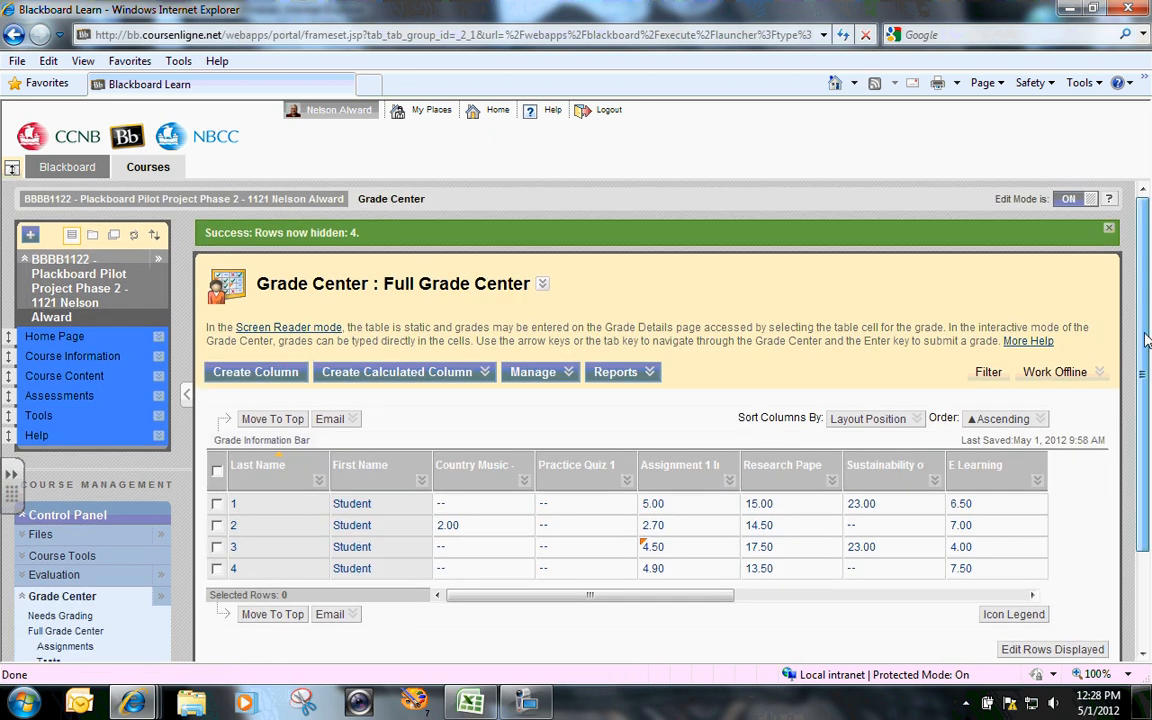
Show the hidden rows of students 5 through 8 again through Row Visibility and submit the change
{"action": "scroll", "coordinate": [1147, 340], "scroll_direction": "down", "scroll_amount": 2}
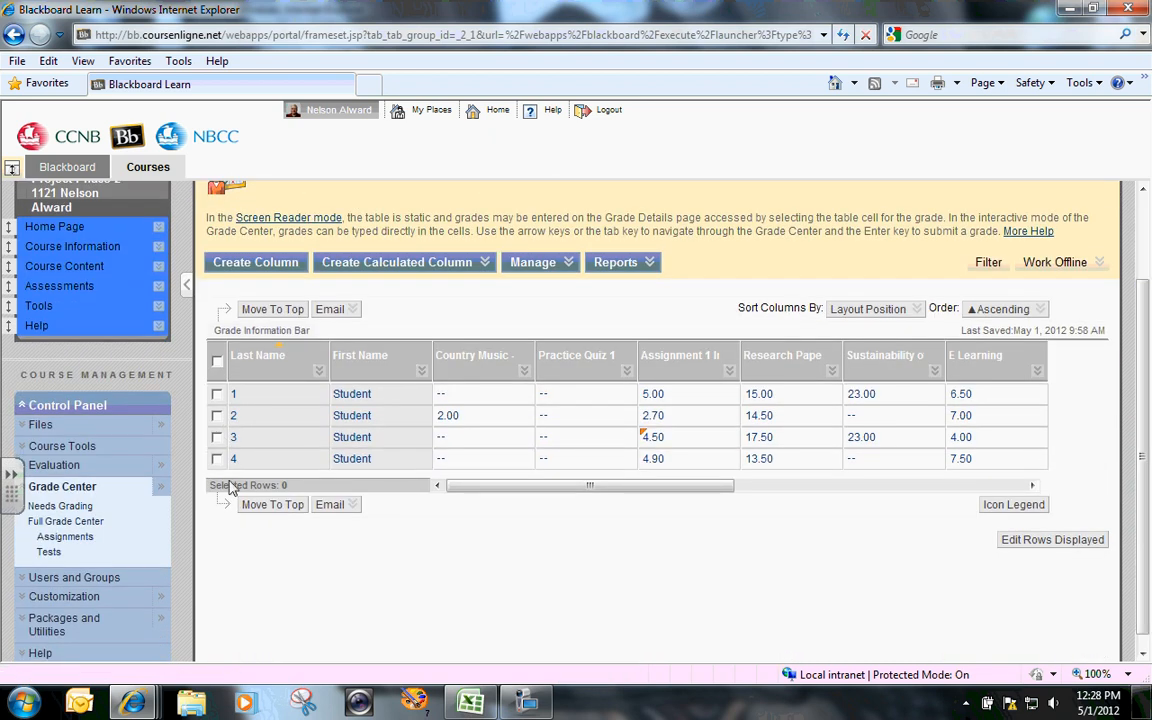
{"action": "left_click", "coordinate": [557, 265]}
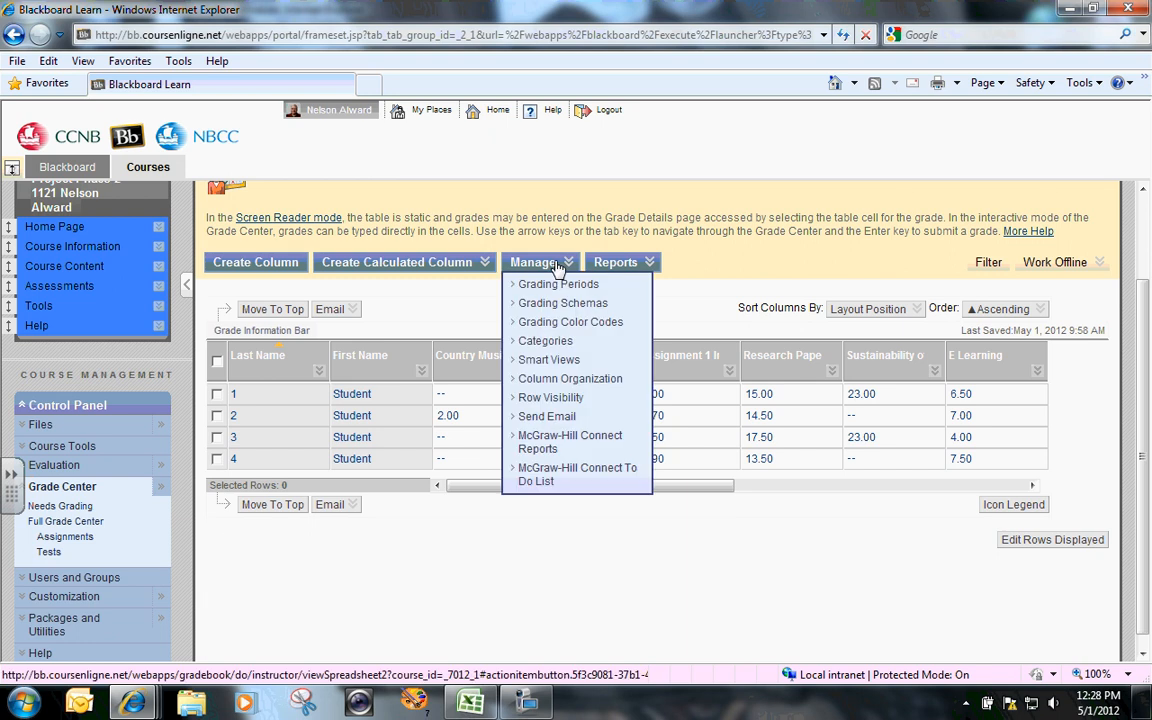
{"action": "left_click", "coordinate": [555, 403]}
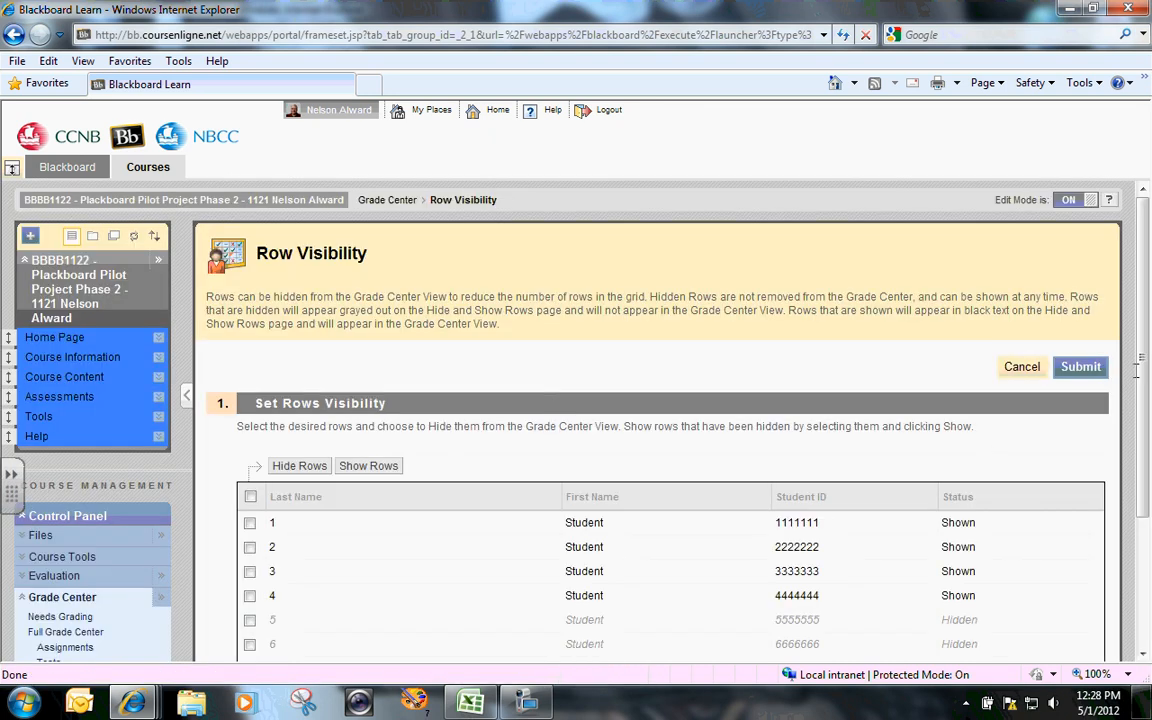
{"action": "scroll", "coordinate": [1137, 370], "scroll_direction": "down", "scroll_amount": 3}
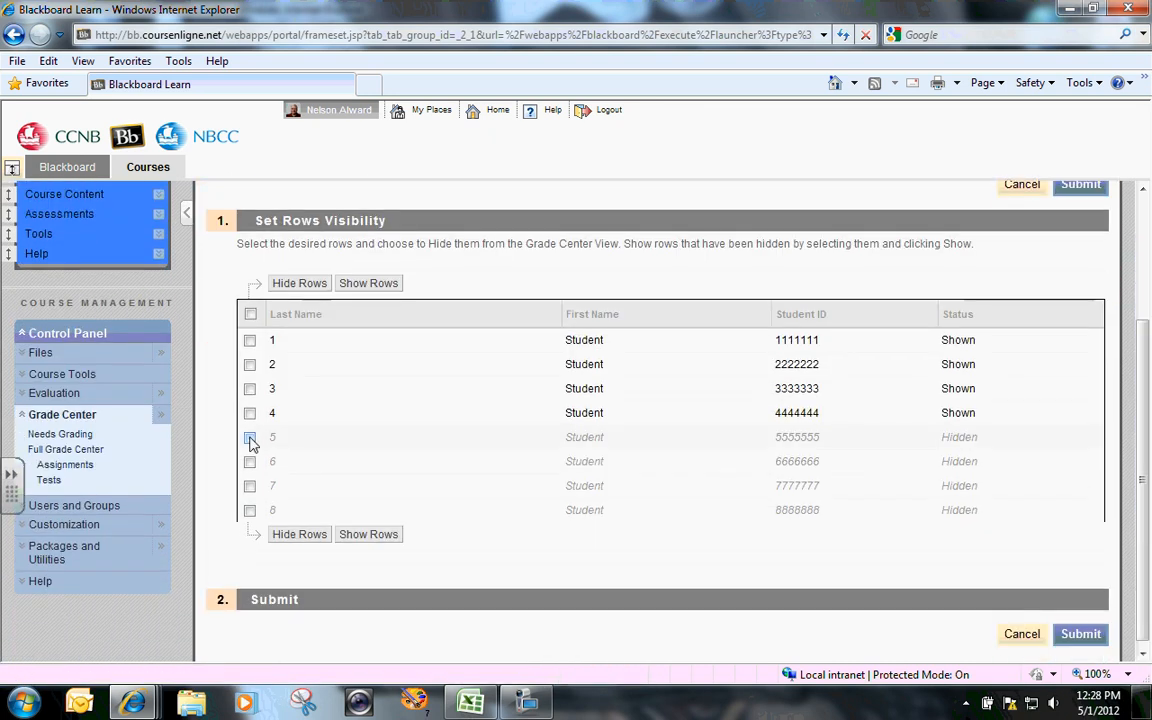
{"action": "left_click", "coordinate": [250, 439]}
{"action": "left_click", "coordinate": [250, 461]}
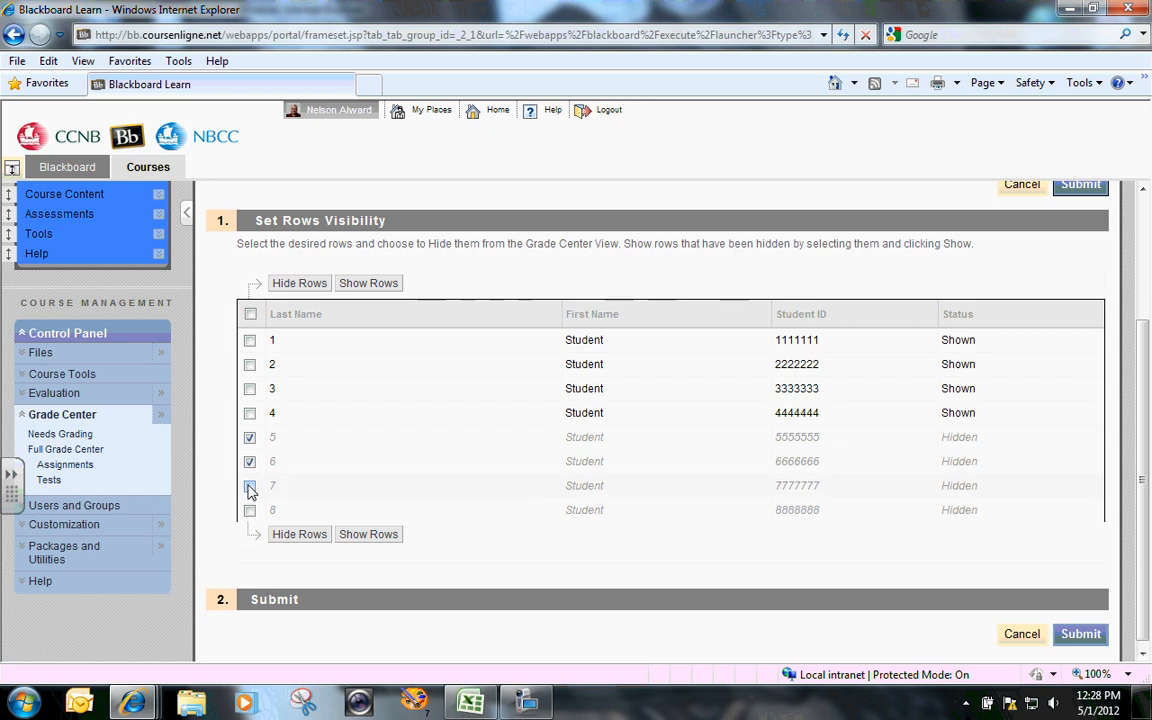
{"action": "left_click", "coordinate": [250, 486]}
{"action": "left_click", "coordinate": [250, 510]}
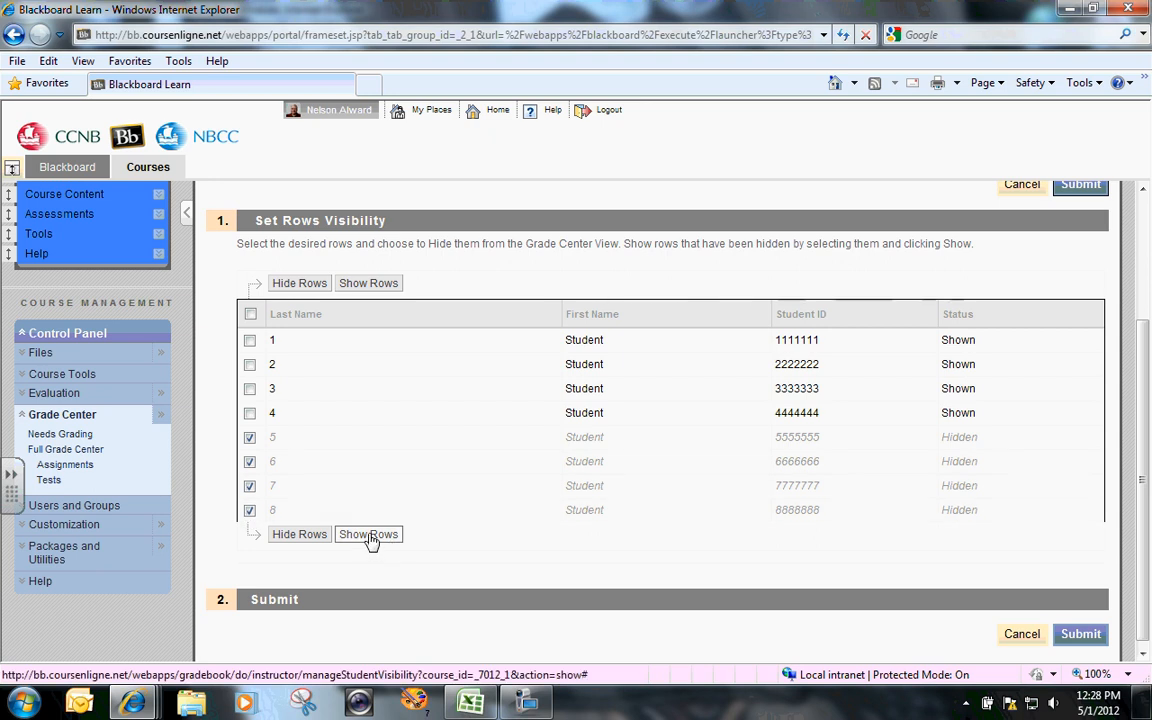
{"action": "left_click", "coordinate": [367, 534]}
{"action": "left_click", "coordinate": [1080, 356]}
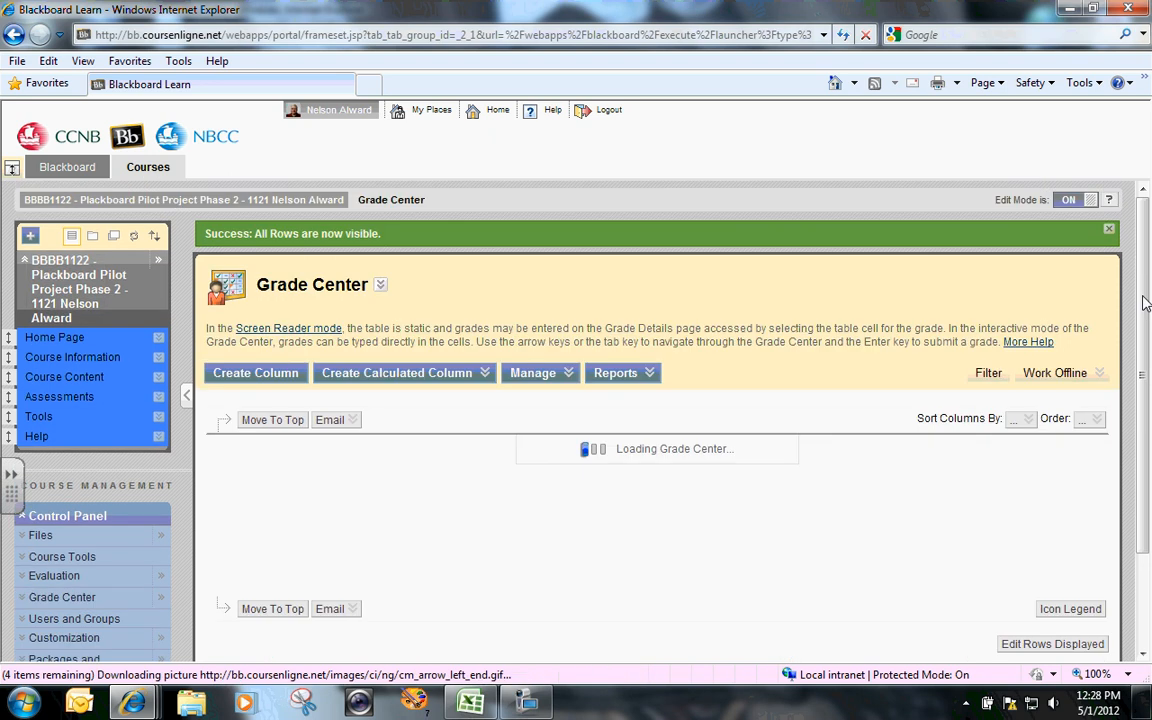
{"action": "left_click_drag", "start_coordinate": [1146, 303], "coordinate": [1146, 371]}
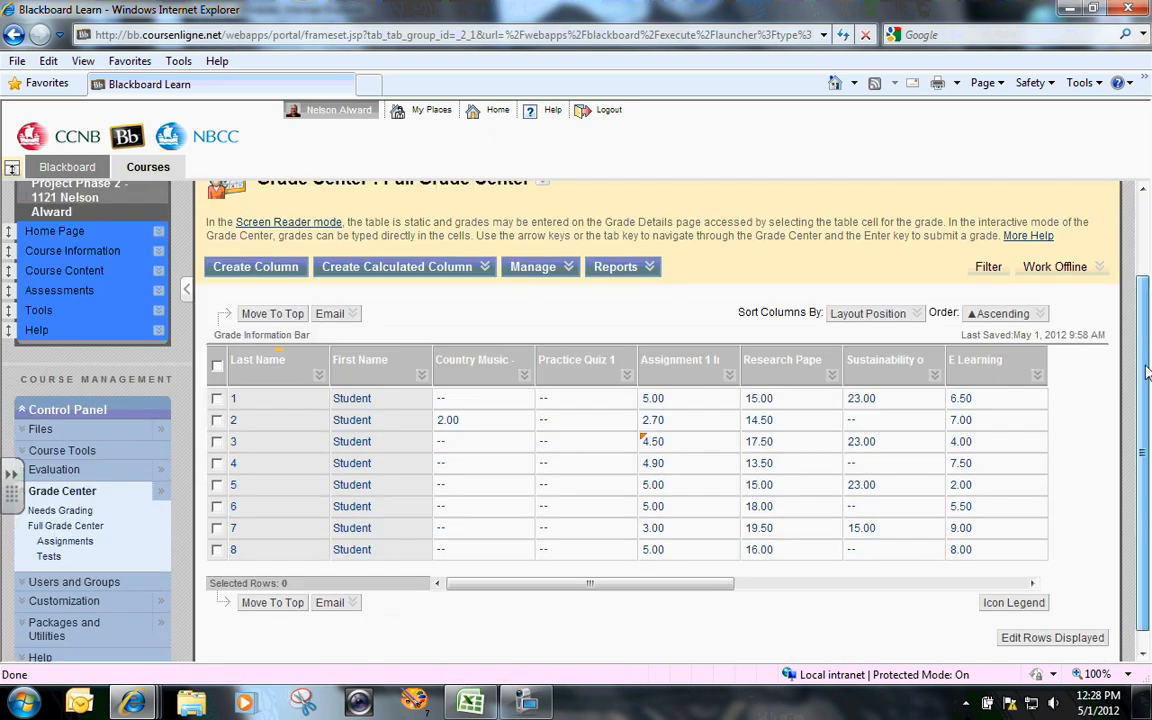